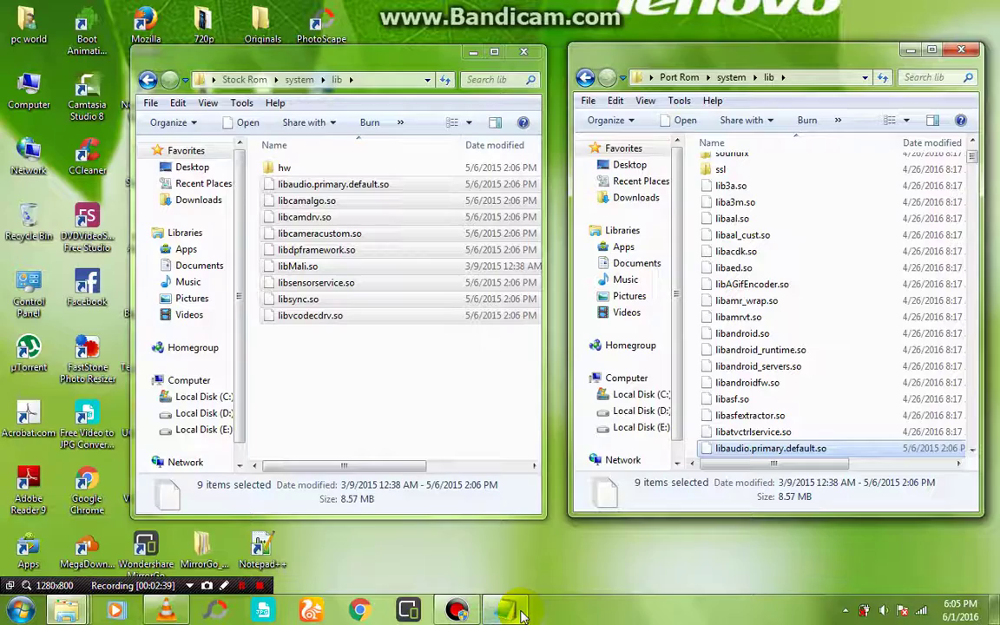
{"action": "left_click", "coordinate": [161, 613]}
{"action": "left_click", "coordinate": [161, 612]}
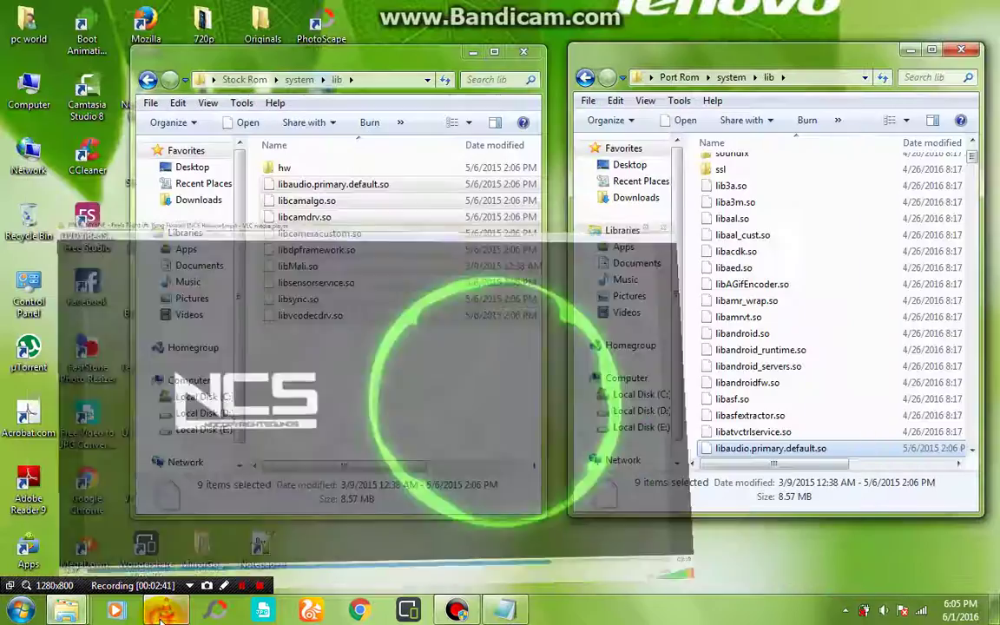
Switch to the GAGAN notes in Notepad and highlight porting step 5 about replacing the hw folder
{"action": "left_click", "coordinate": [505, 611]}
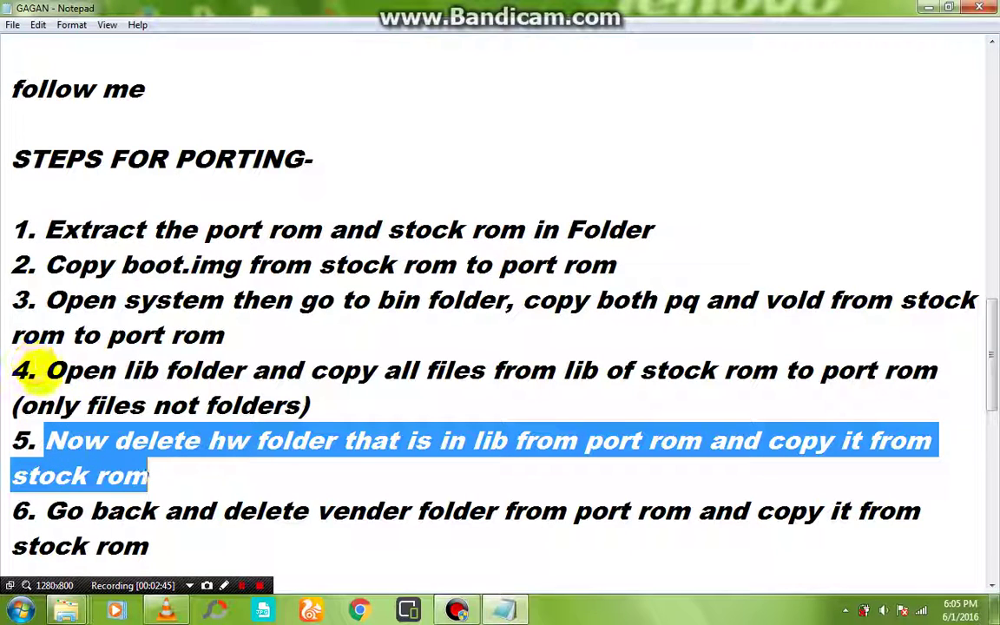
{"action": "left_click", "coordinate": [199, 440]}
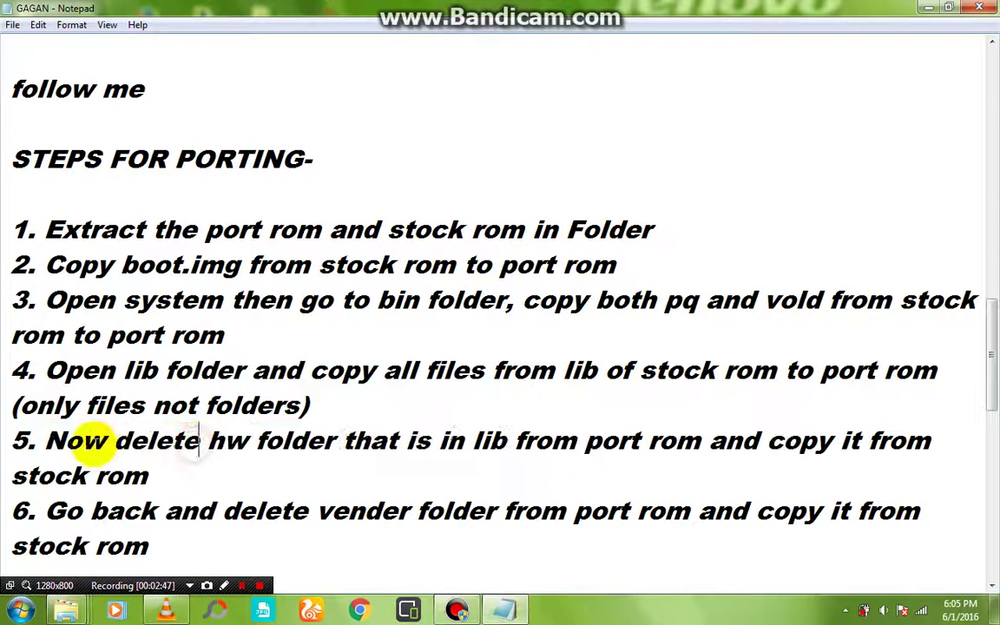
{"action": "left_click_drag", "start_coordinate": [33, 440], "coordinate": [820, 466]}
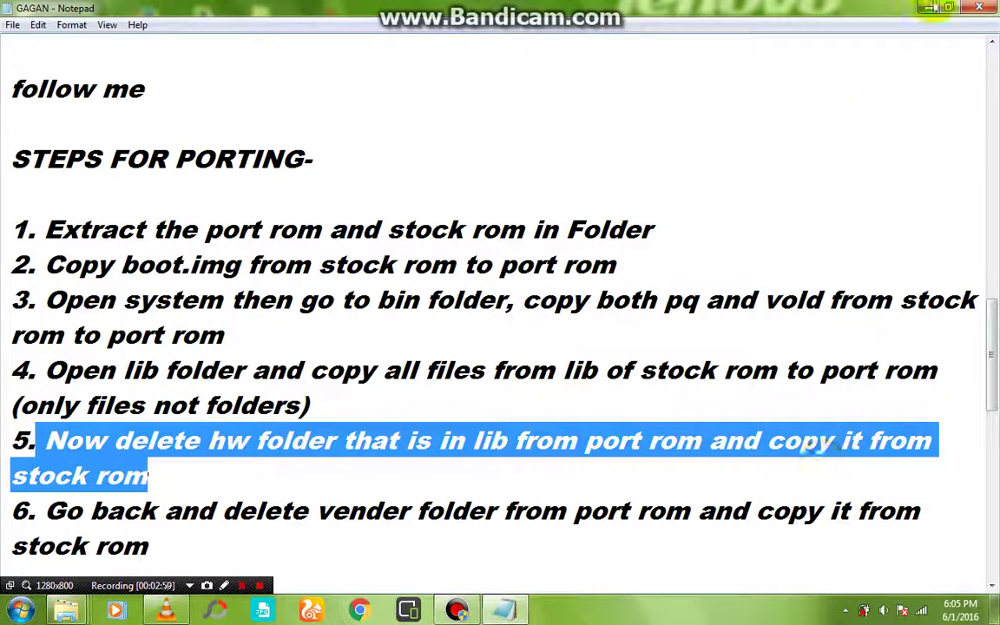
{"action": "left_click", "coordinate": [929, 8]}
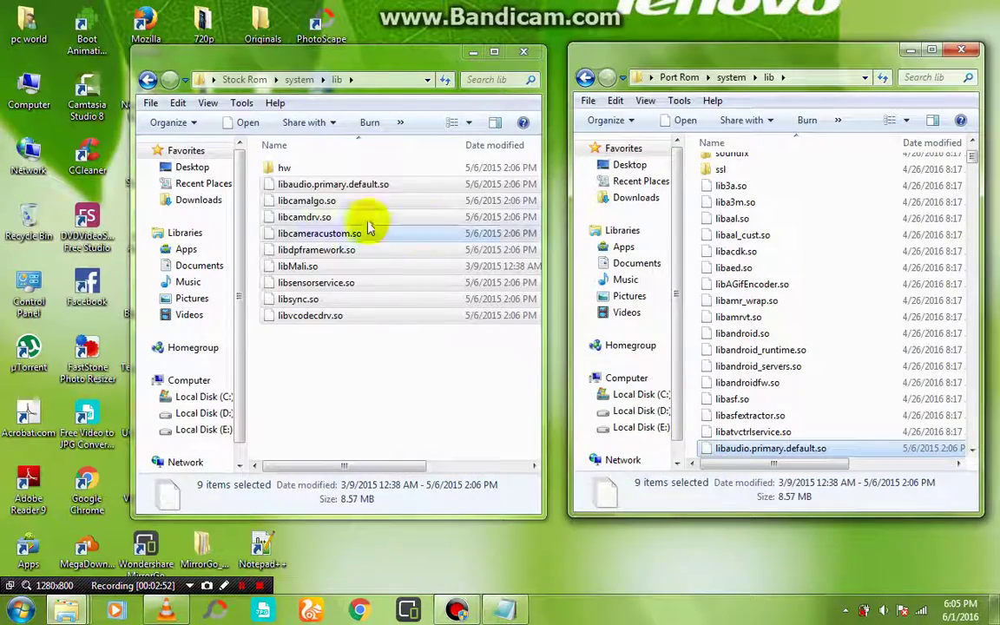
Delete the hw folder from the Port Rom system\lib folder
{"action": "scroll", "coordinate": [710, 167], "scroll_direction": "up", "scroll_amount": 2}
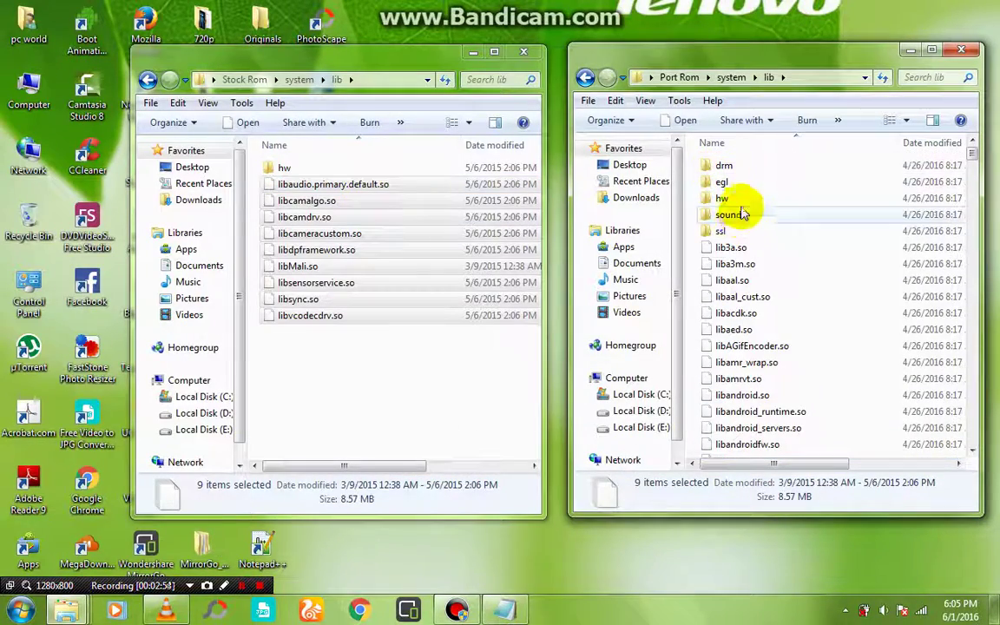
{"action": "left_click", "coordinate": [729, 198]}
{"action": "right_click", "coordinate": [736, 196]}
{"action": "left_click", "coordinate": [815, 539]}
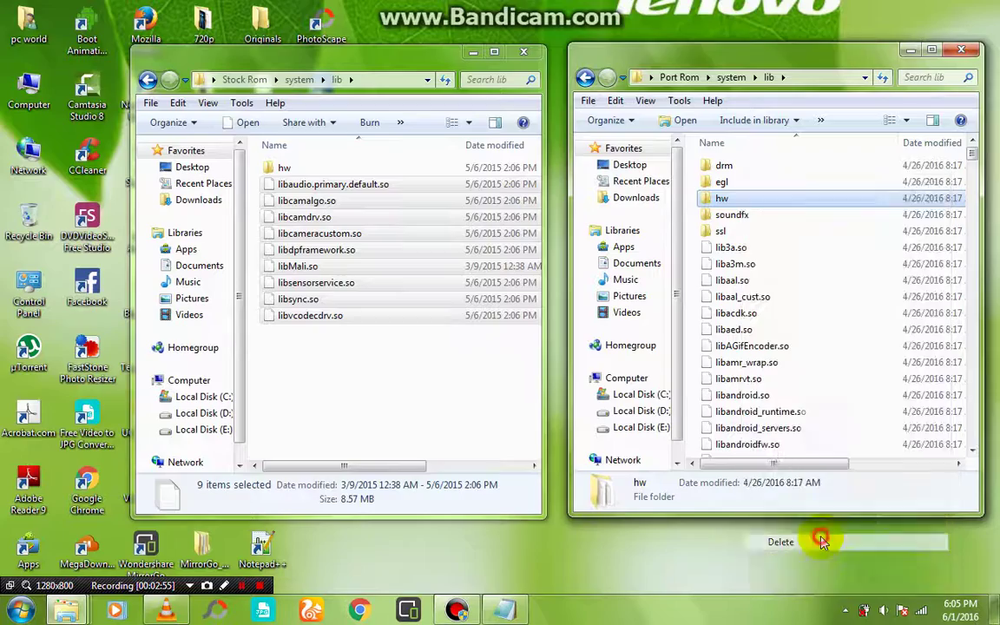
{"action": "left_click", "coordinate": [585, 379]}
Copy the hw folder from Stock Rom system\lib into Port Rom system\lib
{"action": "left_click", "coordinate": [453, 357]}
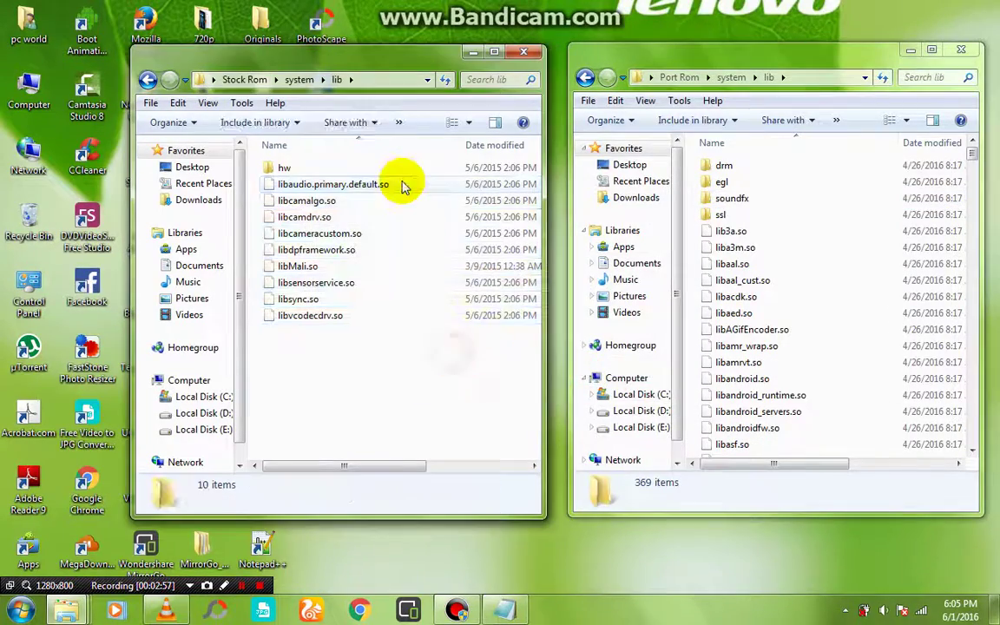
{"action": "right_click", "coordinate": [400, 165]}
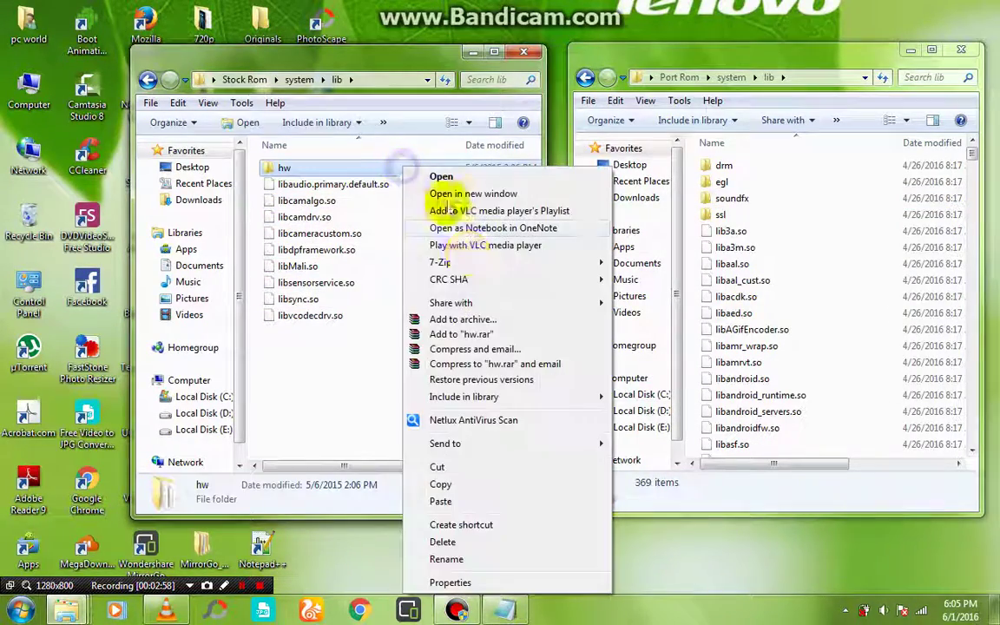
{"action": "left_click", "coordinate": [480, 491]}
{"action": "right_click", "coordinate": [686, 330]}
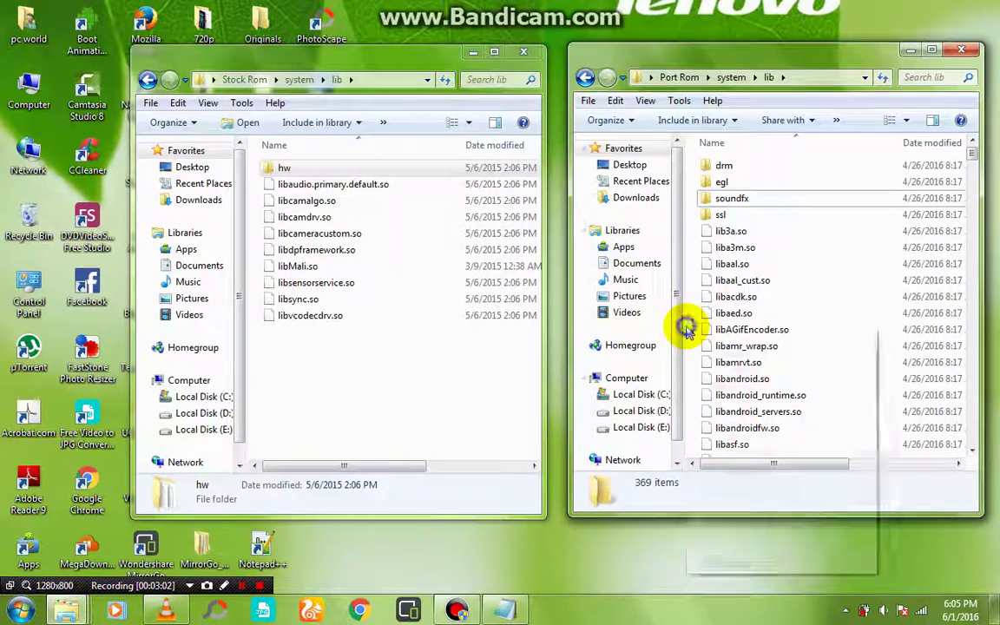
{"action": "left_click", "coordinate": [725, 436]}
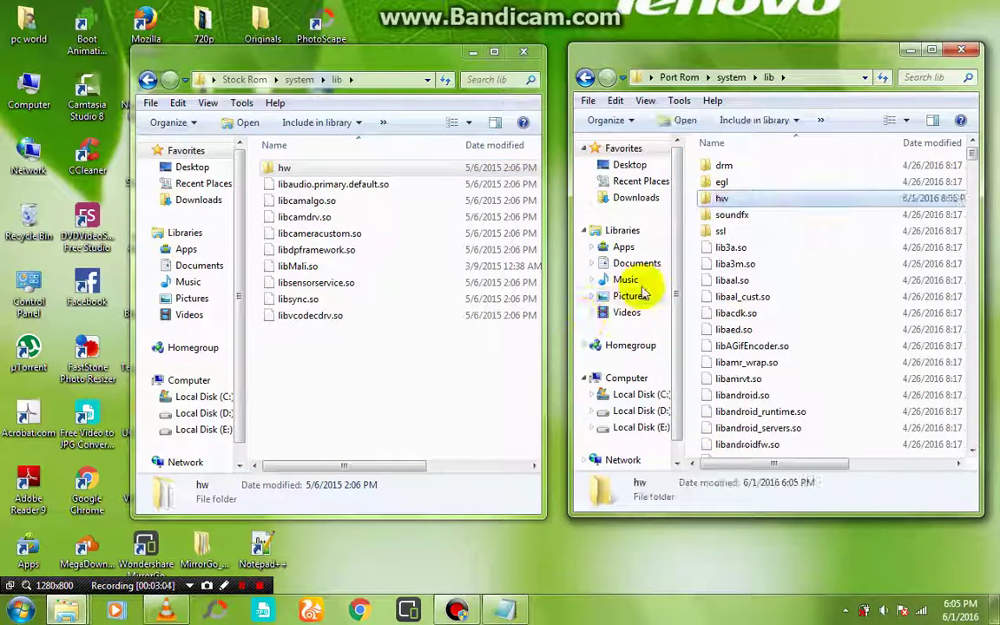
Copy all the .so files, without the hw folder, from Stock Rom system\lib into Port Rom system\lib, replacing the existing files
{"action": "left_click_drag", "start_coordinate": [382, 364], "coordinate": [370, 300]}
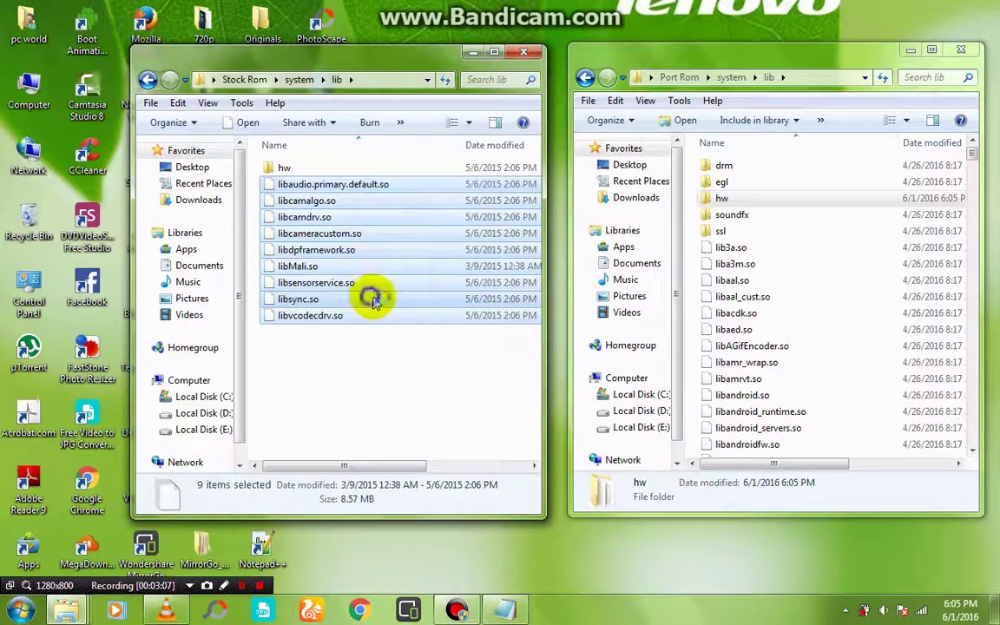
{"action": "right_click", "coordinate": [371, 299]}
{"action": "left_click", "coordinate": [434, 500]}
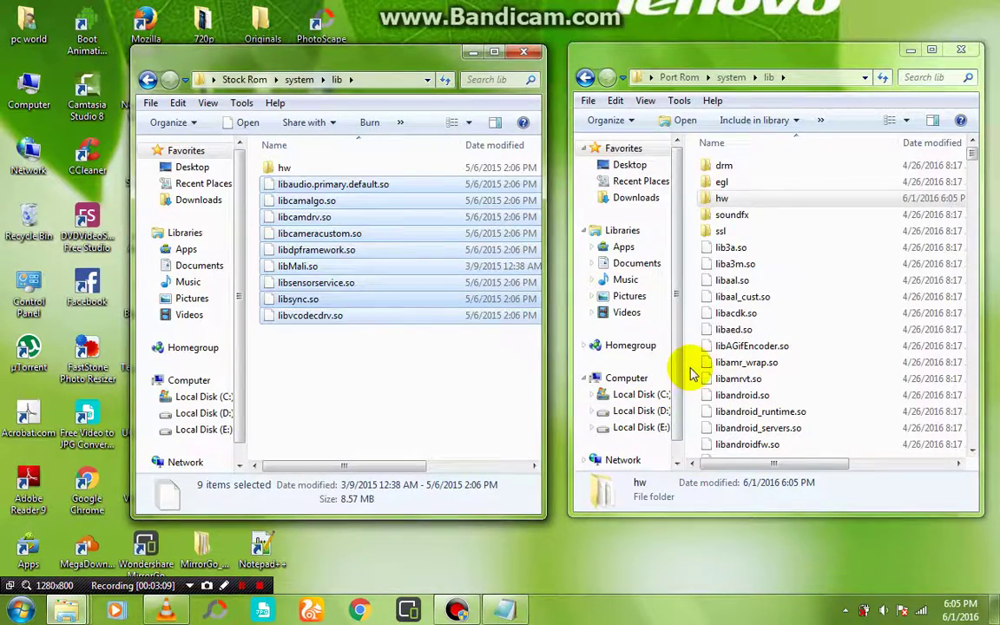
{"action": "right_click", "coordinate": [692, 374]}
{"action": "left_click", "coordinate": [729, 225]}
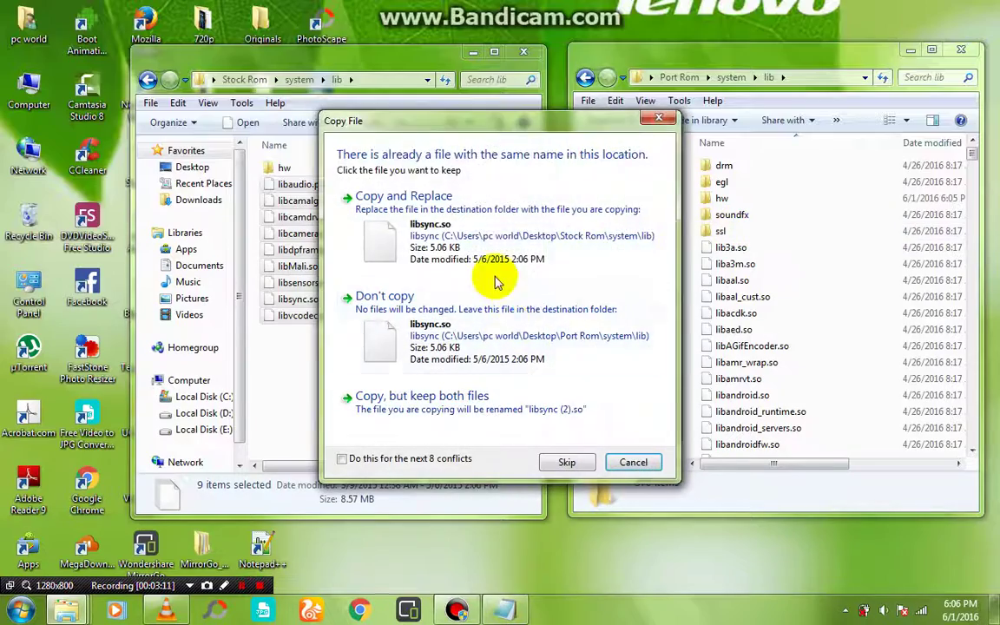
{"action": "left_click", "coordinate": [502, 200]}
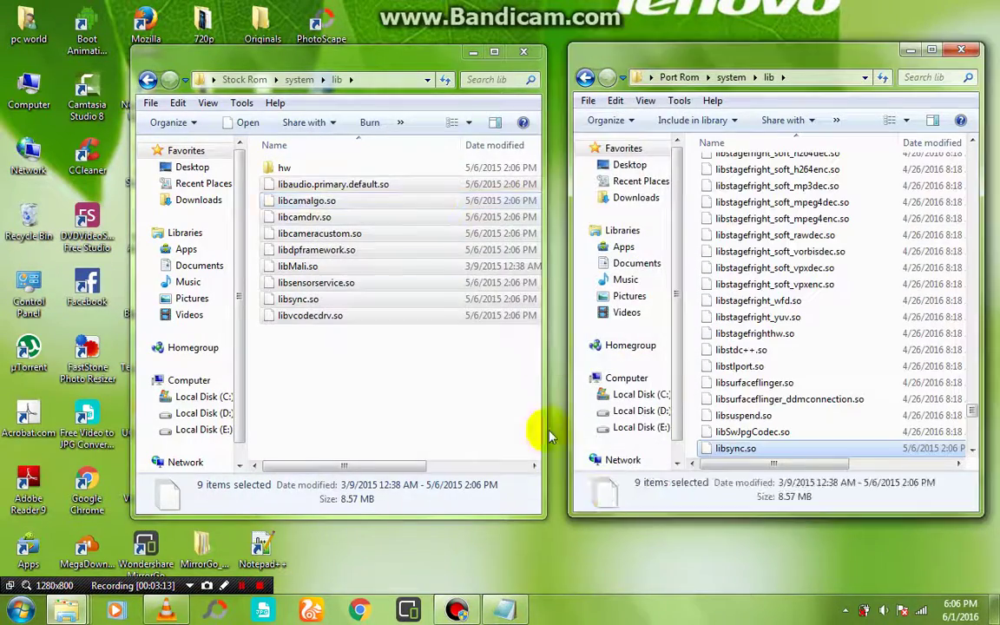
Go back from lib to the system folder in the Stock Rom window
{"action": "right_click", "coordinate": [560, 17]}
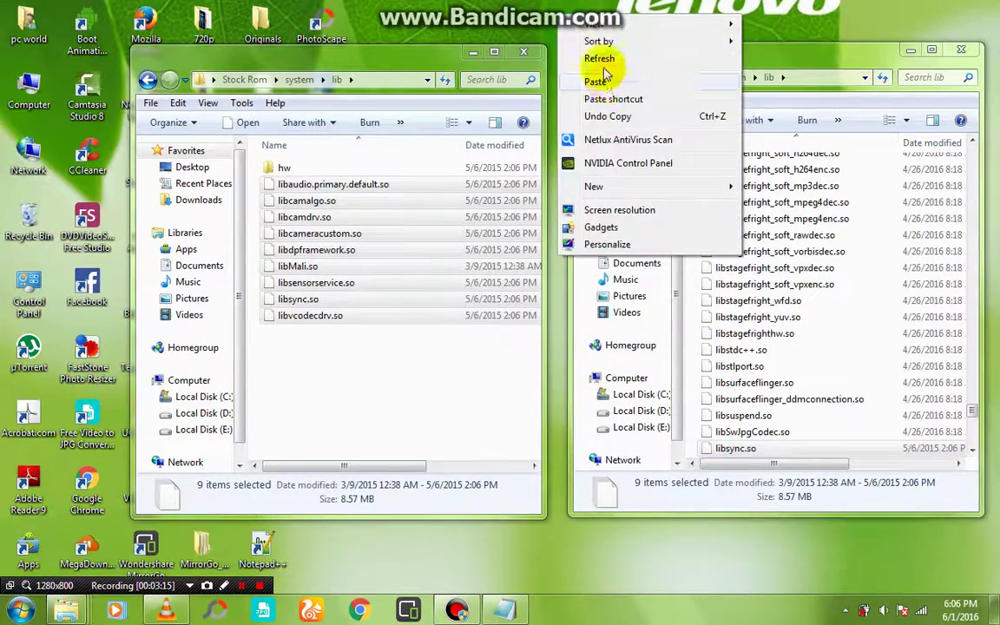
{"action": "key", "text": "Escape"}
{"action": "left_click", "coordinate": [147, 79]}
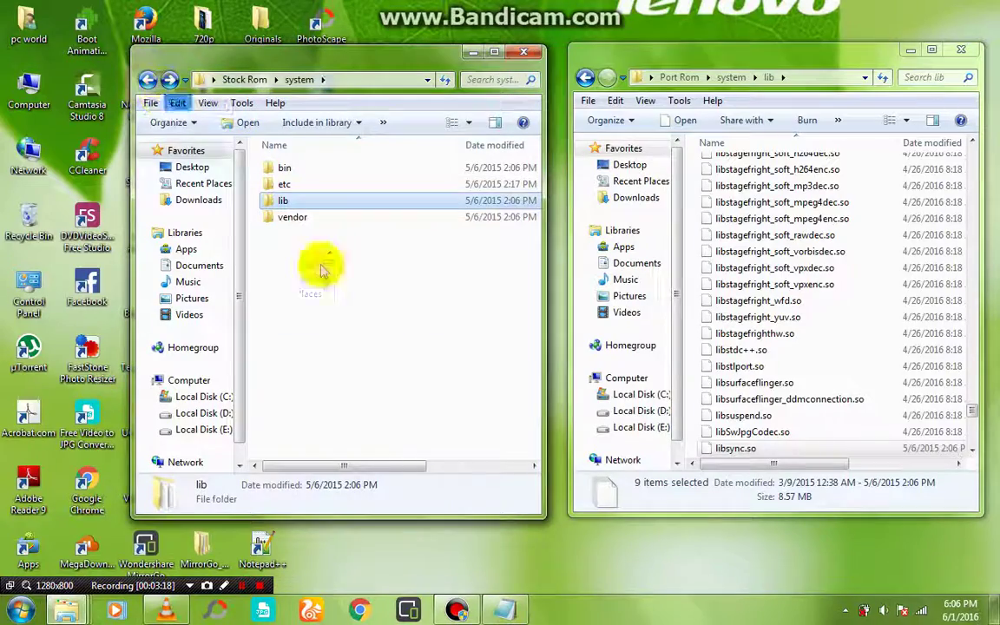
Switch to the Notepad notes and highlight porting step 6 about replacing the vendor folder
{"action": "left_click", "coordinate": [505, 610]}
{"action": "scroll", "coordinate": [121, 423], "scroll_direction": "down", "scroll_amount": 1}
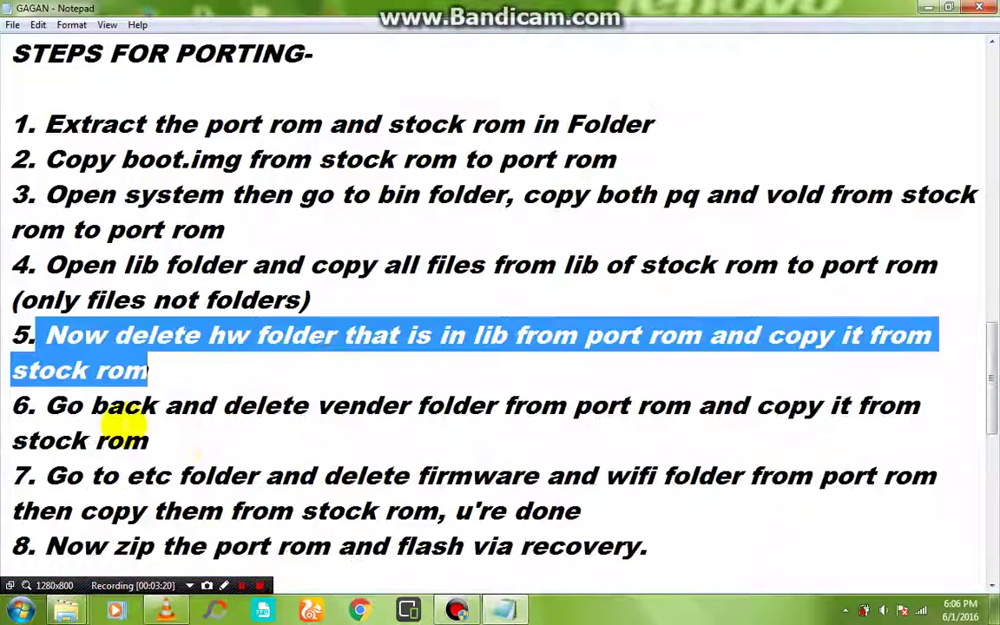
{"action": "left_click_drag", "start_coordinate": [47, 407], "coordinate": [878, 434]}
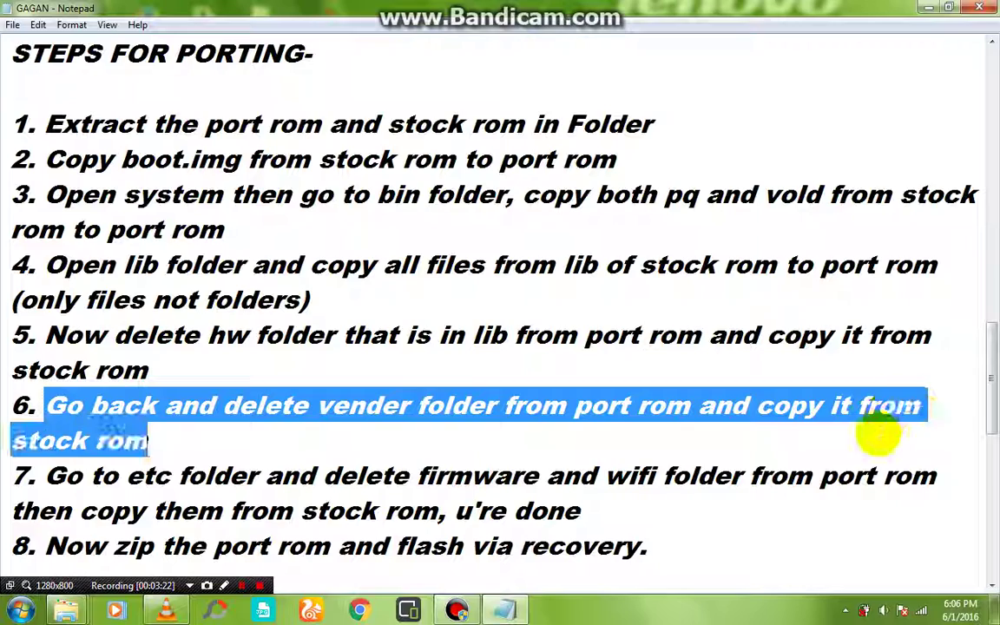
{"action": "left_click", "coordinate": [510, 610]}
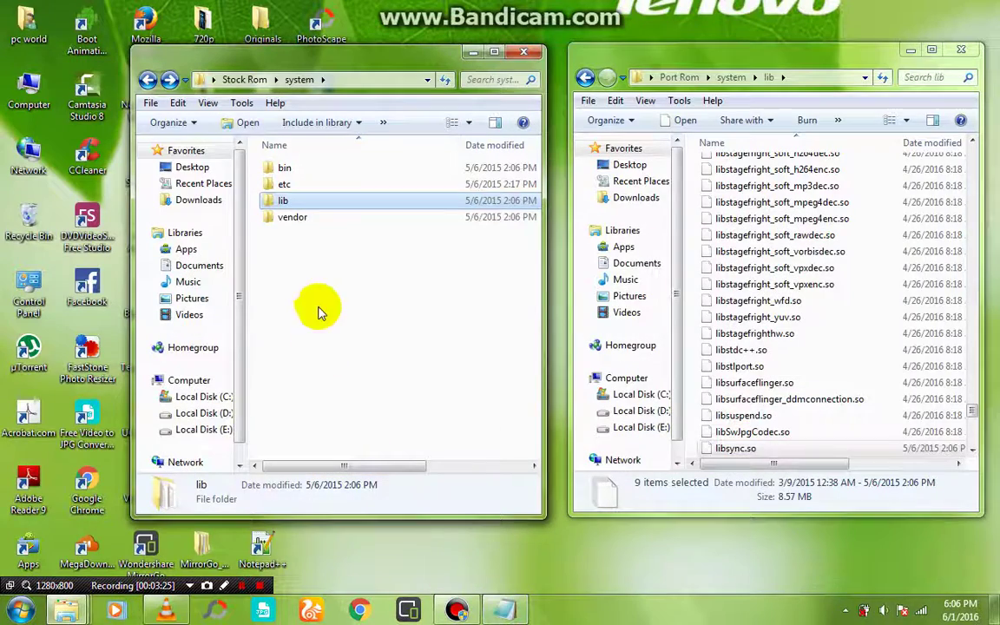
Go back to the system folder in the Port Rom window and delete its vendor folder
{"action": "left_click", "coordinate": [336, 206]}
{"action": "left_click", "coordinate": [585, 78]}
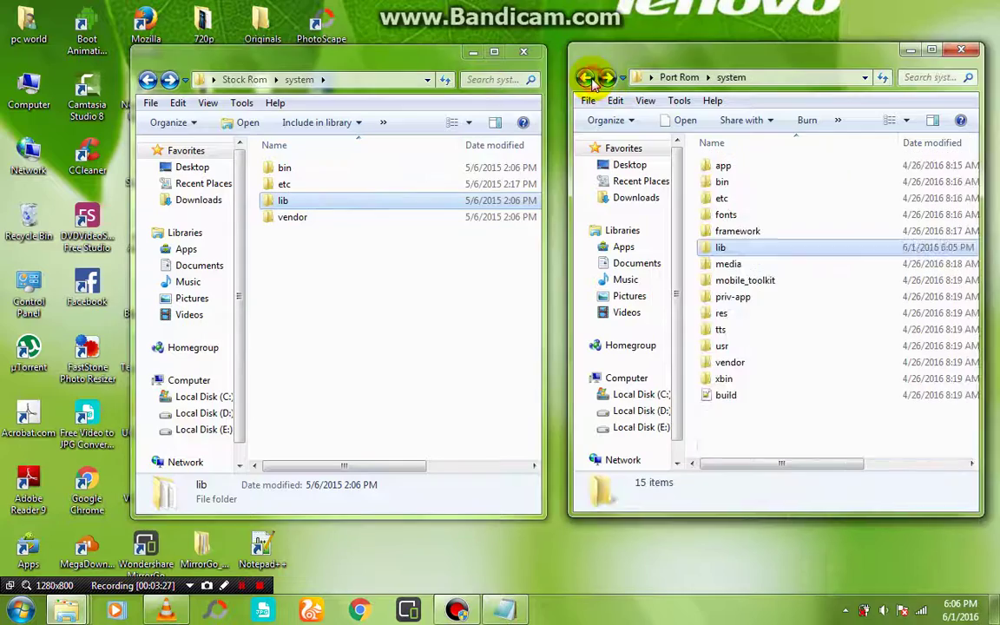
{"action": "left_click", "coordinate": [429, 219]}
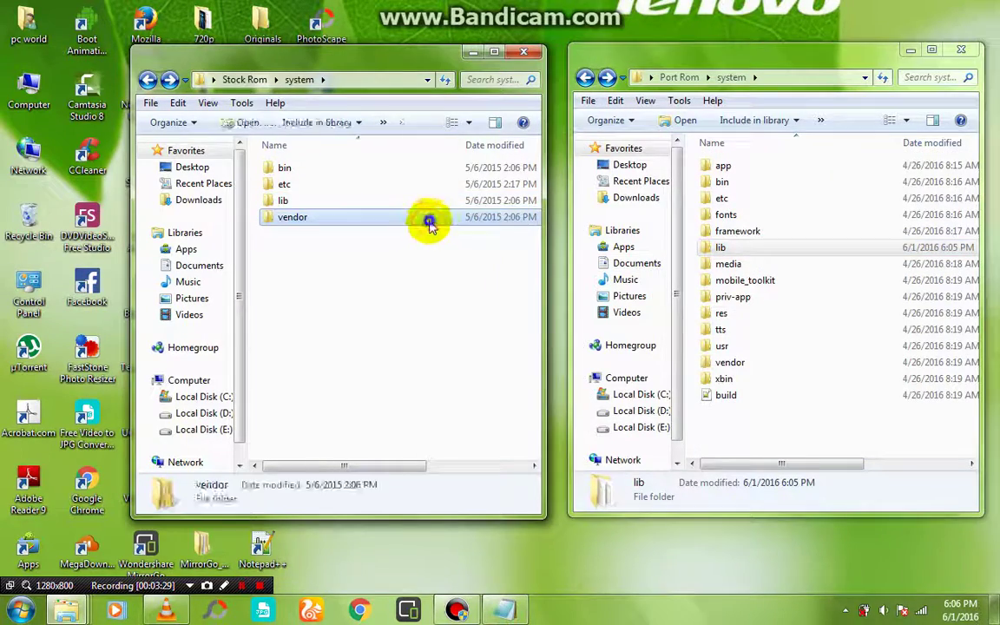
{"action": "right_click", "coordinate": [429, 219]}
{"action": "left_click", "coordinate": [746, 404]}
{"action": "right_click", "coordinate": [733, 361]}
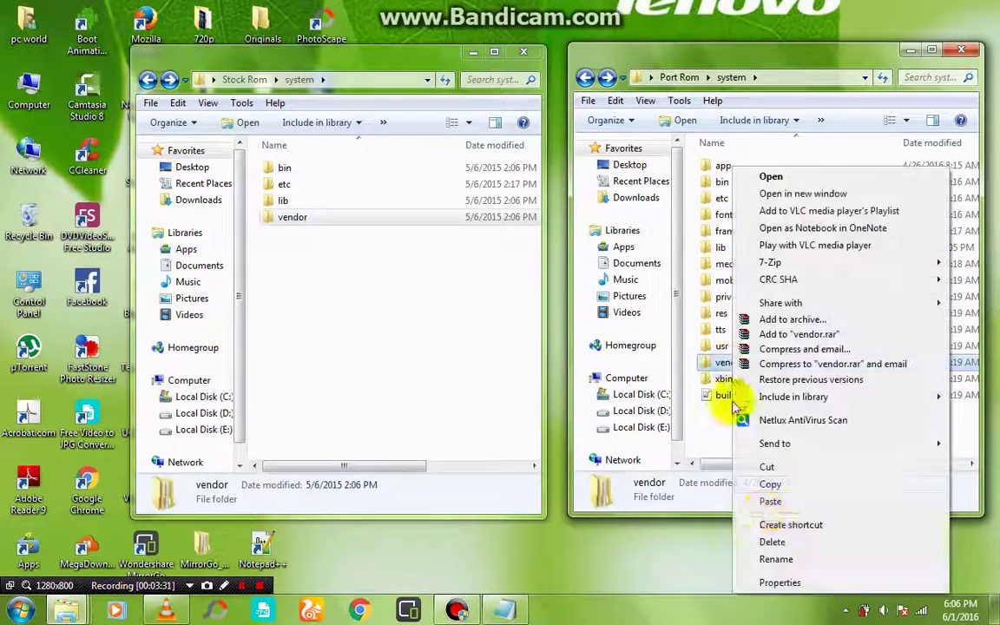
{"action": "left_click", "coordinate": [771, 539]}
{"action": "left_click", "coordinate": [580, 364]}
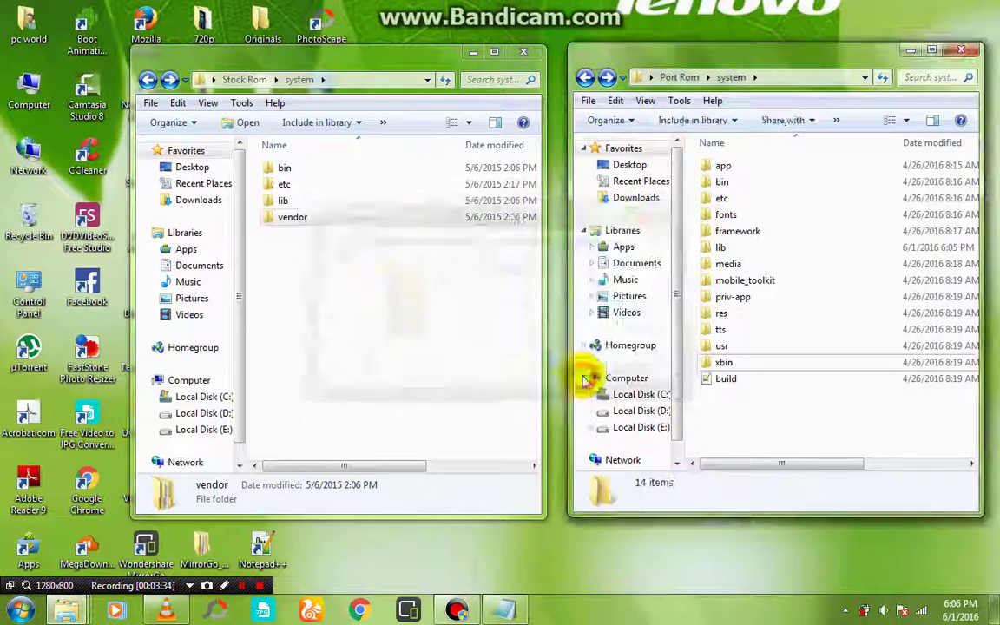
Copy the vendor folder from the Stock Rom system folder into the Port Rom system folder
{"action": "left_click", "coordinate": [362, 225]}
{"action": "right_click", "coordinate": [362, 226]}
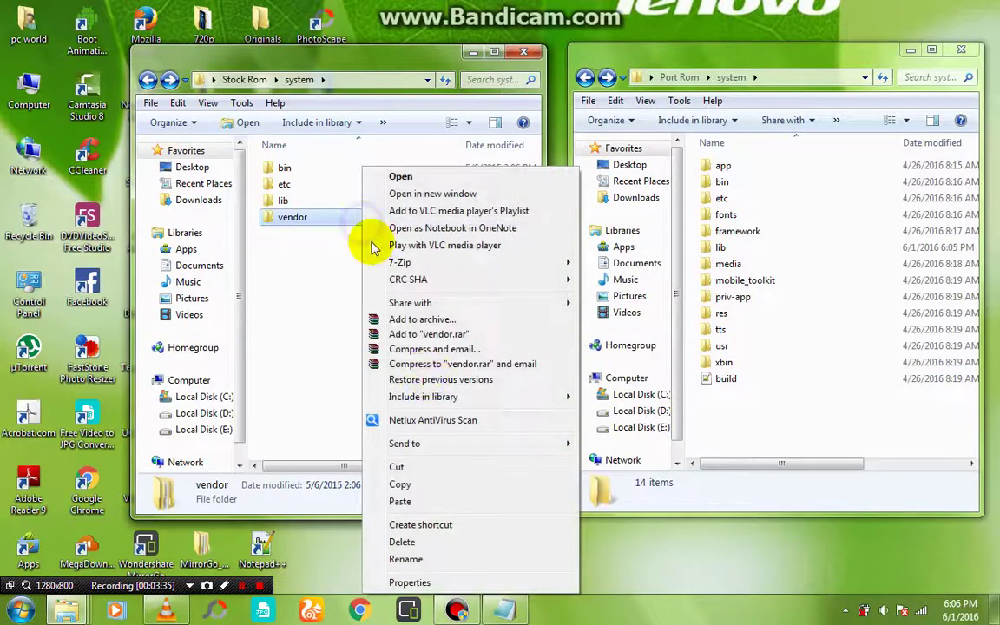
{"action": "left_click", "coordinate": [449, 486]}
{"action": "right_click", "coordinate": [746, 424]}
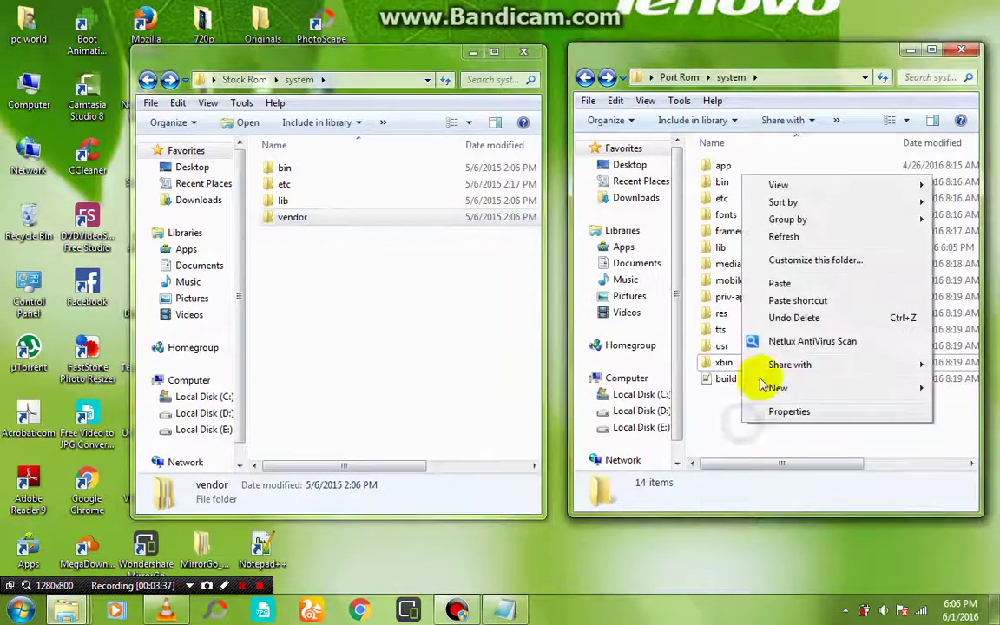
{"action": "left_click", "coordinate": [787, 287]}
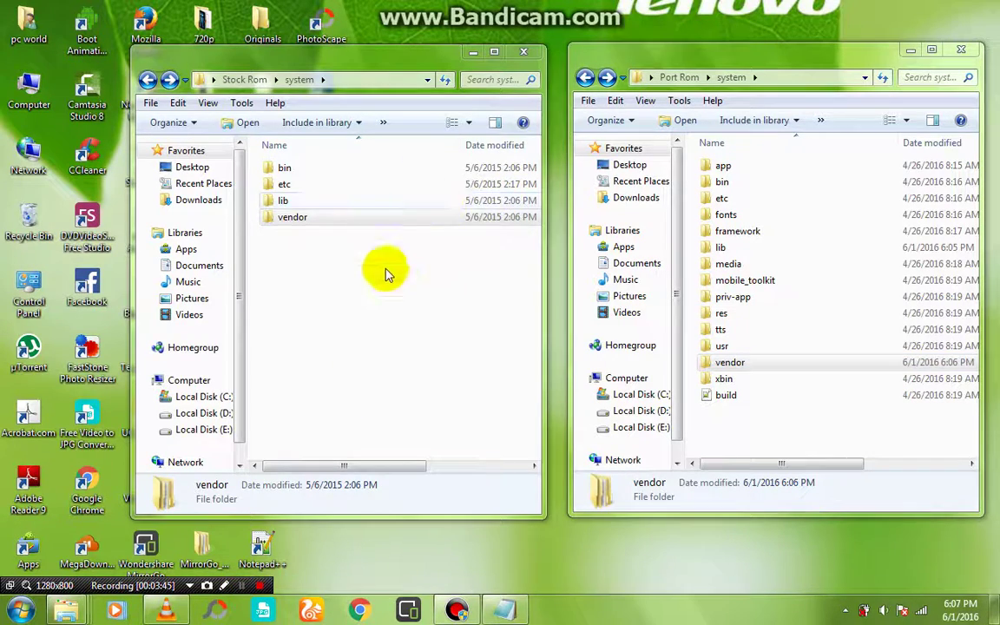
{"action": "left_click", "coordinate": [384, 271]}
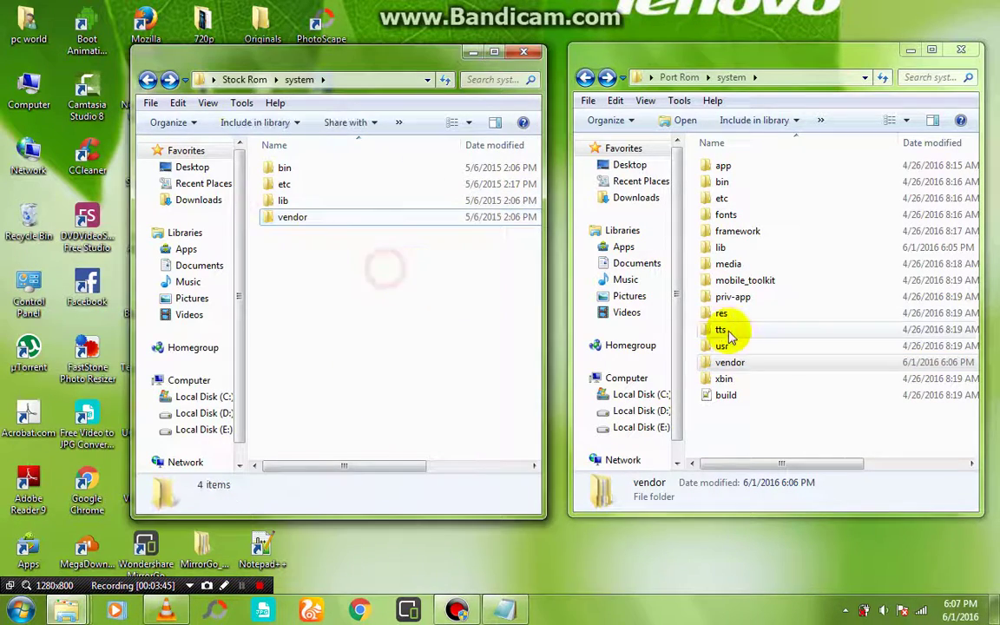
{"action": "left_click", "coordinate": [775, 365]}
{"action": "left_click", "coordinate": [486, 255]}
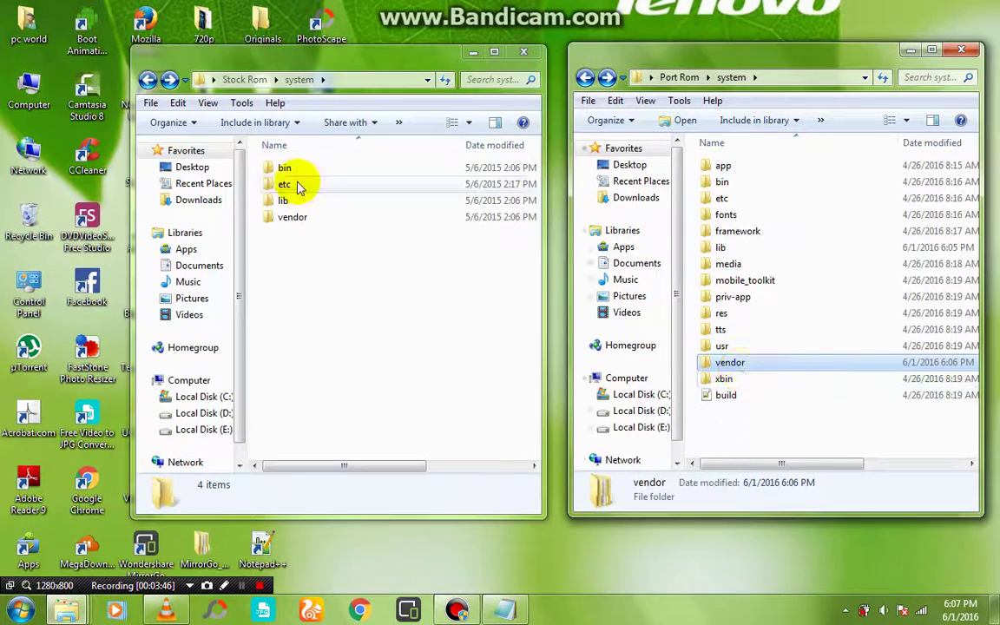
{"action": "left_click", "coordinate": [171, 80]}
{"action": "left_click", "coordinate": [147, 80]}
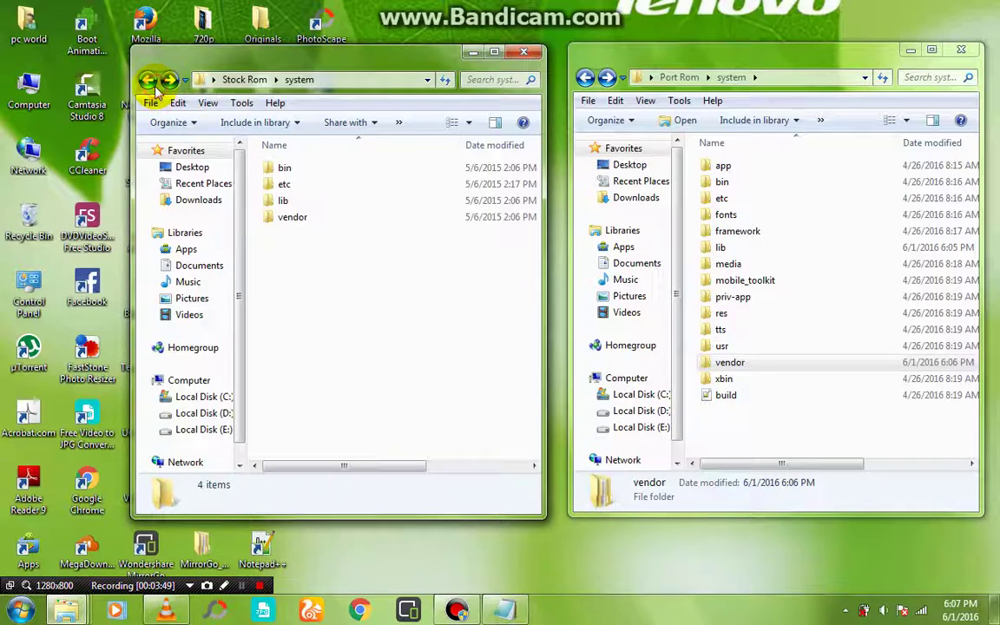
{"action": "left_click", "coordinate": [736, 419]}
{"action": "left_click", "coordinate": [722, 396]}
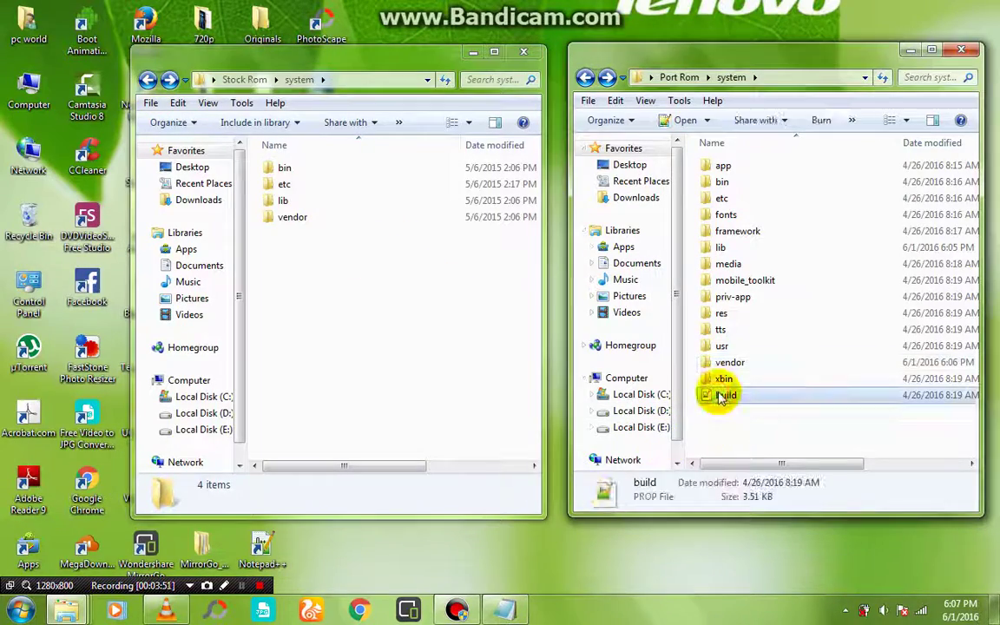
Switch to the Notepad notes, highlight porting step 7 about the firmware and wifi folders in etc, and return to the ROM folder windows
{"action": "left_click", "coordinate": [505, 610]}
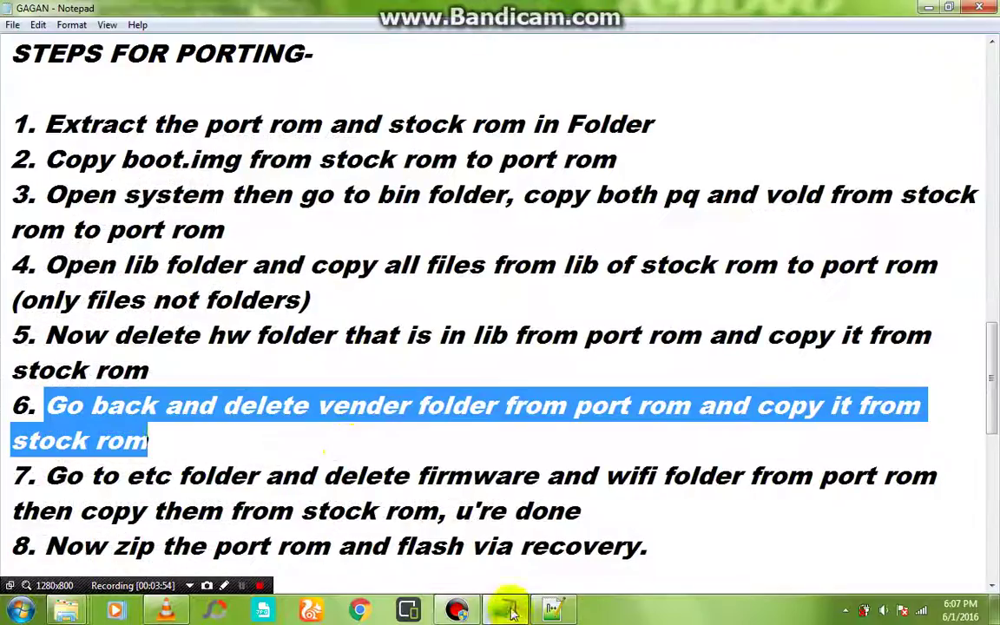
{"action": "scroll", "coordinate": [273, 406], "scroll_direction": "down", "scroll_amount": 2}
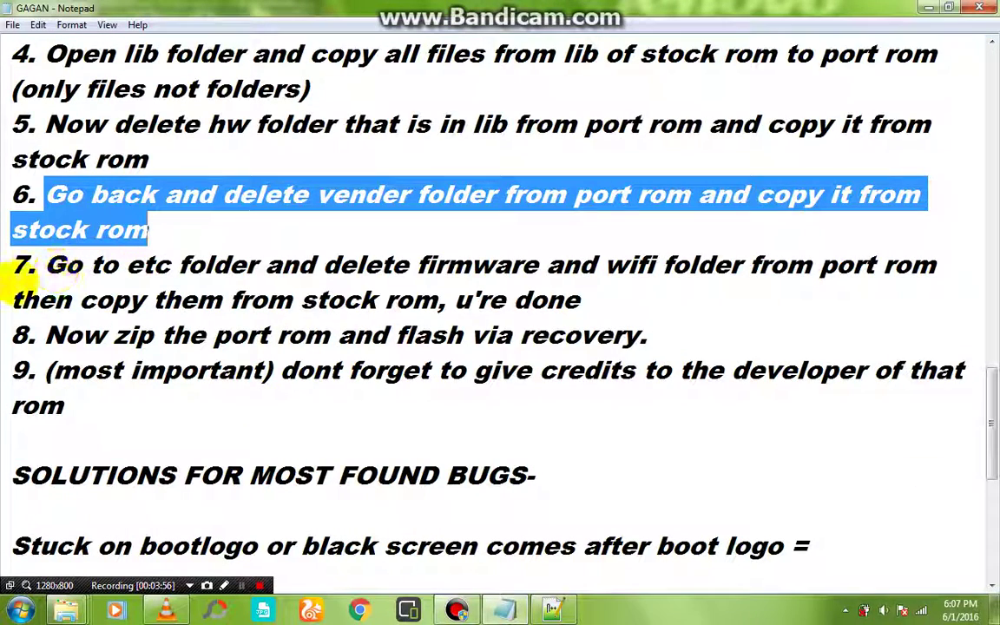
{"action": "left_click_drag", "start_coordinate": [49, 266], "coordinate": [872, 260]}
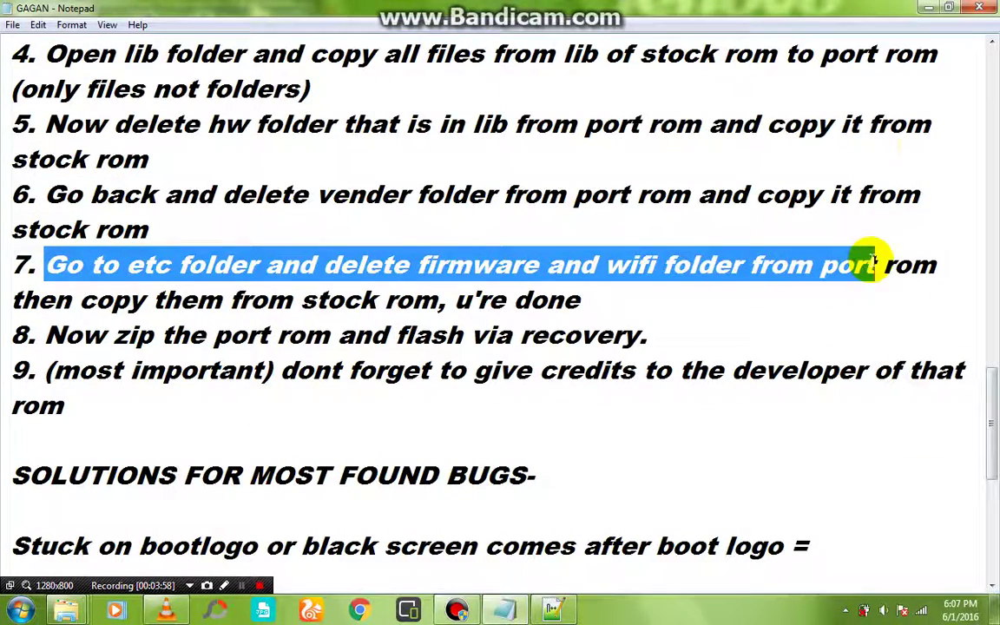
{"action": "left_click", "coordinate": [927, 7]}
{"action": "left_click", "coordinate": [879, 10]}
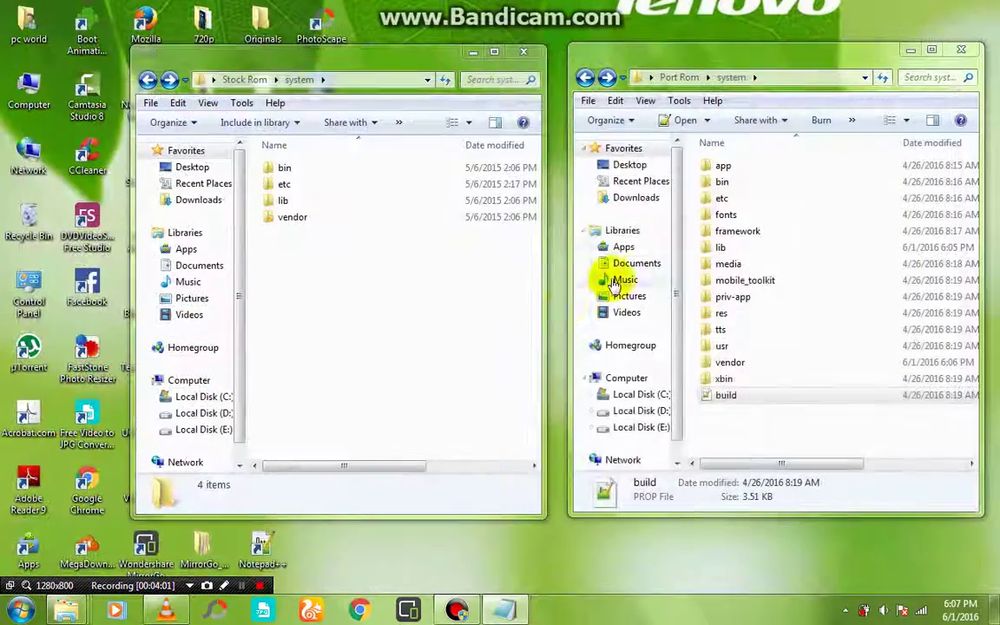
Open the etc folder in both the Port Rom and Stock Rom windows and delete Port Rom's firmware and wifi folders
{"action": "double_click", "coordinate": [754, 198]}
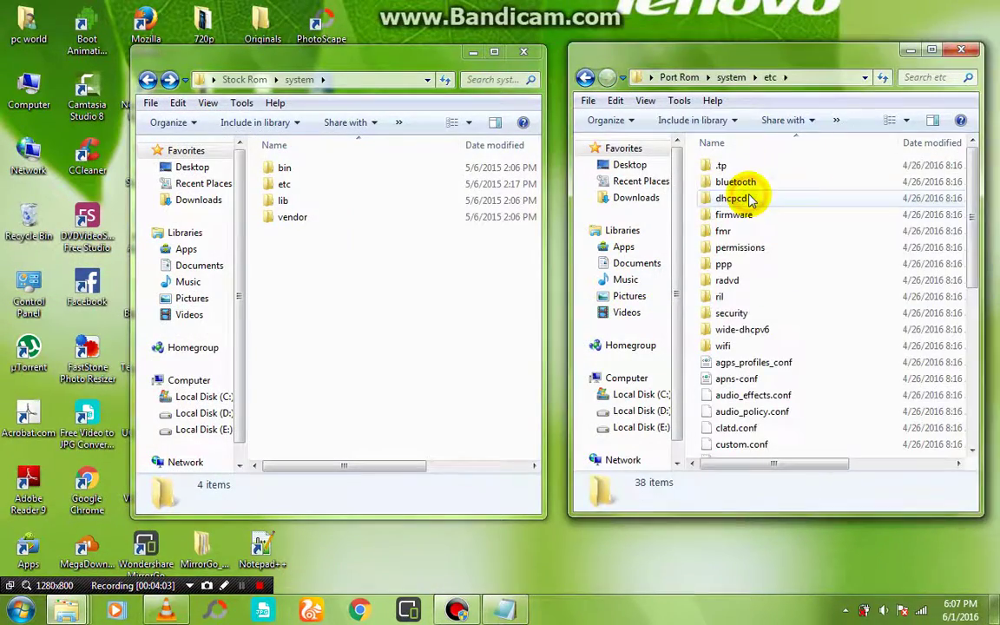
{"action": "double_click", "coordinate": [328, 186]}
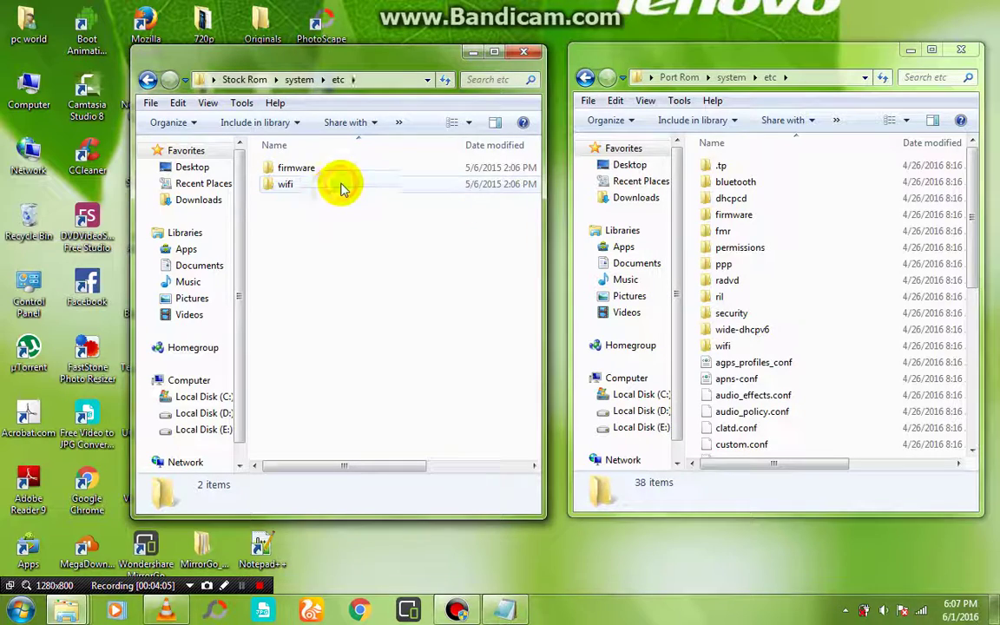
{"action": "left_click", "coordinate": [753, 347]}
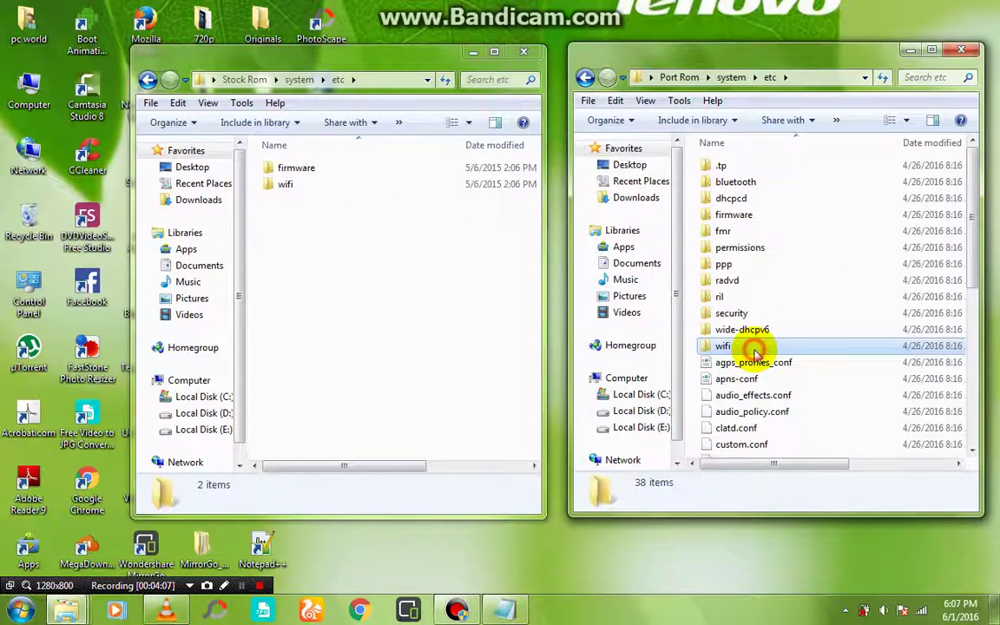
{"action": "left_click", "coordinate": [770, 217], "text": "ctrl"}
{"action": "right_click", "coordinate": [770, 217]}
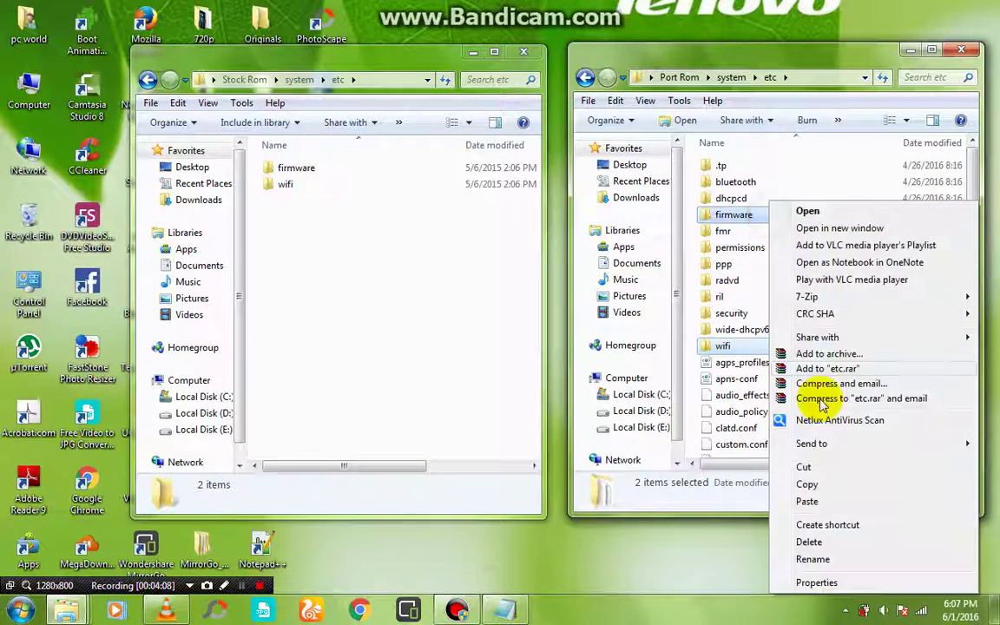
{"action": "left_click", "coordinate": [807, 540]}
{"action": "left_click", "coordinate": [562, 315]}
Copy the firmware and wifi folders from Stock Rom's etc folder into Port Rom's etc, and return Stock Rom to its system folder
{"action": "left_click_drag", "start_coordinate": [373, 287], "coordinate": [402, 165]}
{"action": "right_click", "coordinate": [396, 173]}
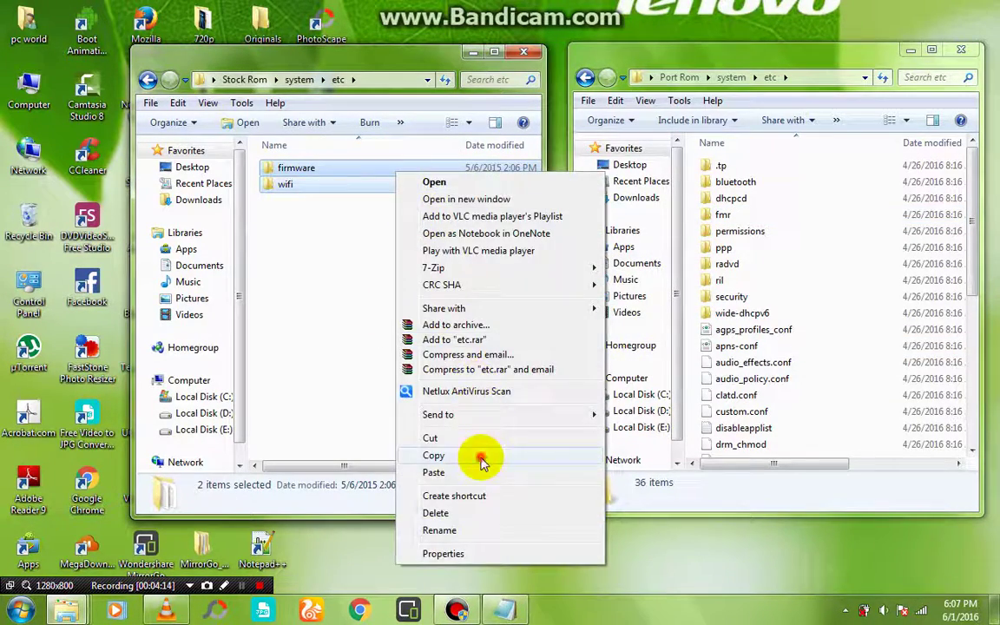
{"action": "left_click", "coordinate": [482, 460]}
{"action": "right_click", "coordinate": [692, 328]}
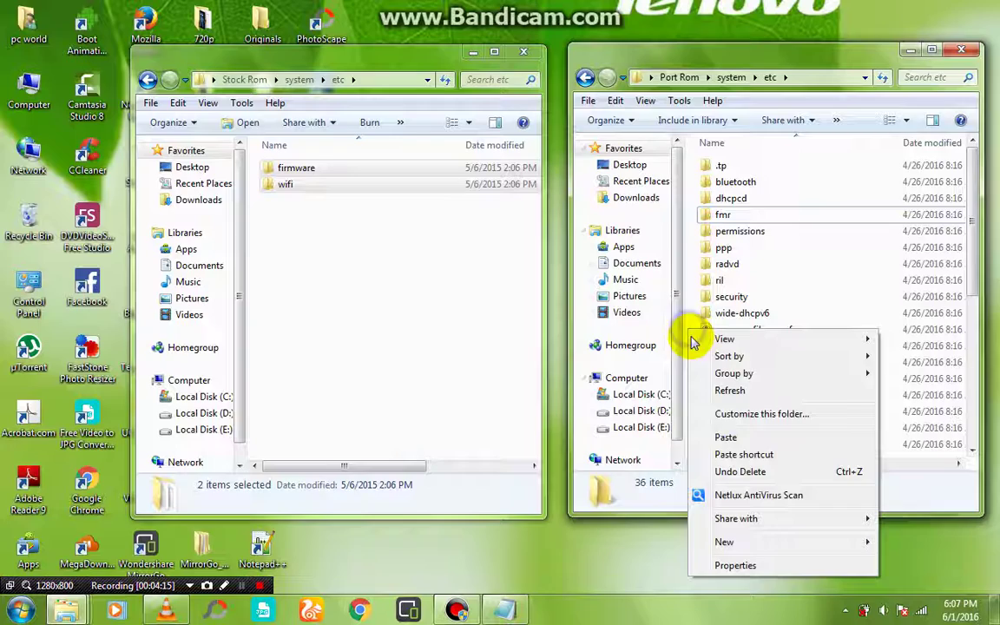
{"action": "left_click", "coordinate": [698, 436]}
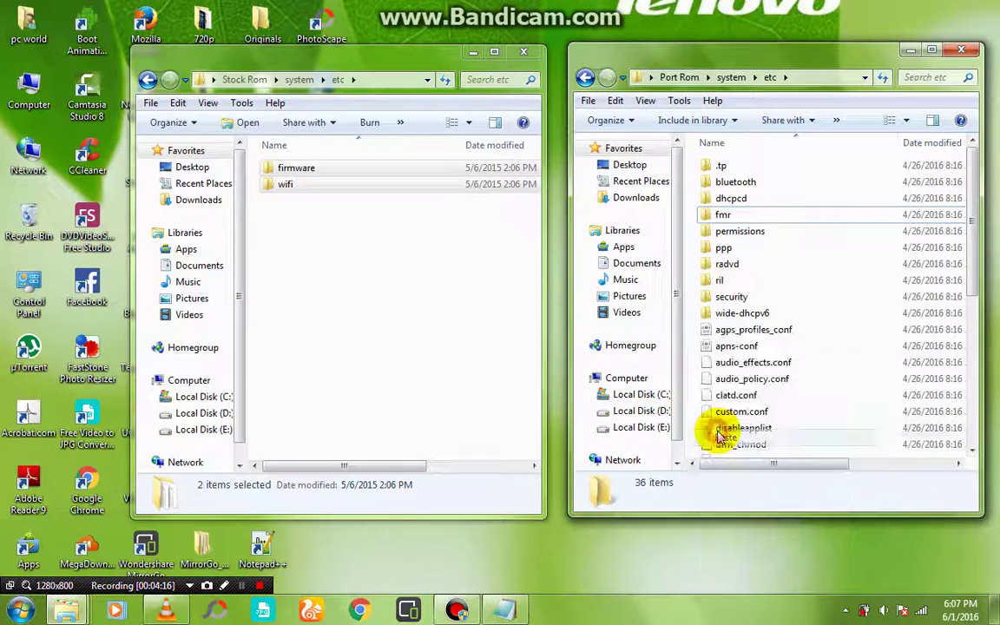
{"action": "left_click", "coordinate": [457, 281]}
{"action": "key", "text": "BackSpace"}
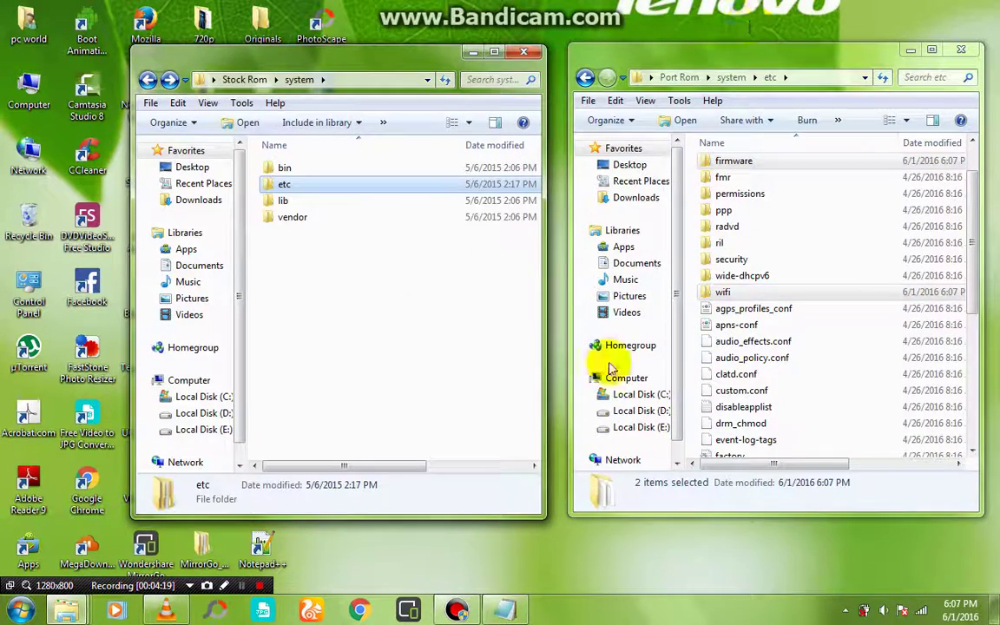
Switch to the Notepad notes and highlight porting step 8 about zipping and flashing, and the bootlogo or black screen fix
{"action": "left_click", "coordinate": [504, 610]}
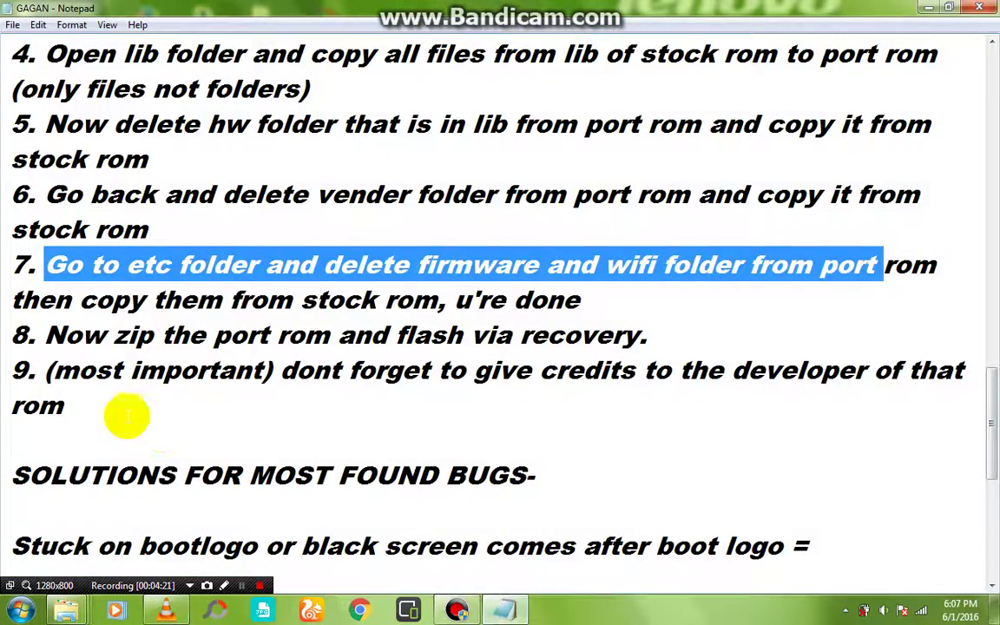
{"action": "scroll", "coordinate": [153, 336], "scroll_direction": "down", "scroll_amount": 1}
{"action": "left_click_drag", "start_coordinate": [21, 196], "coordinate": [673, 217]}
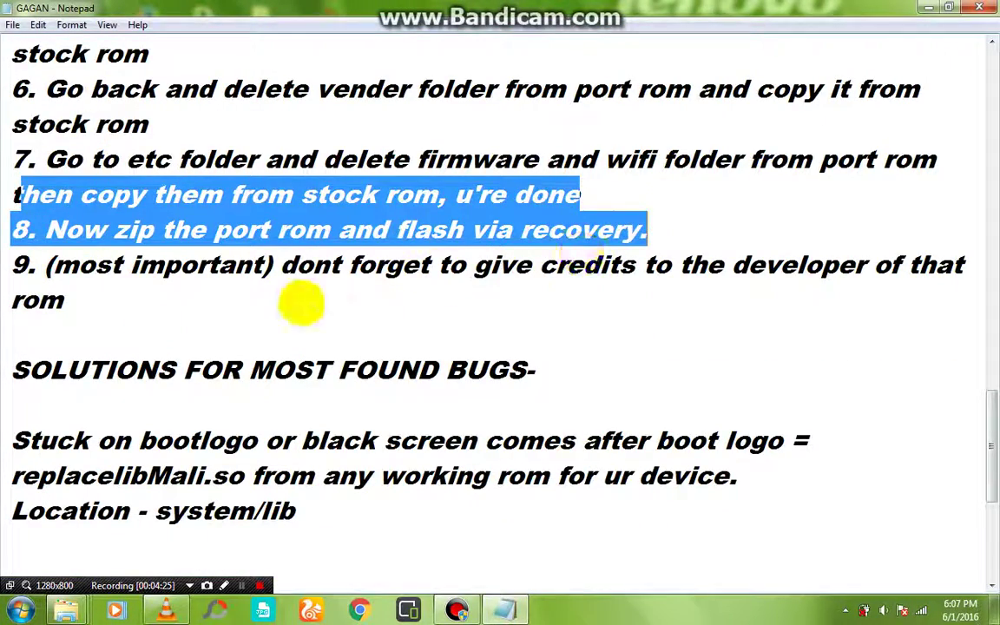
{"action": "scroll", "coordinate": [128, 276], "scroll_direction": "down", "scroll_amount": 1}
{"action": "left_click_drag", "start_coordinate": [16, 264], "coordinate": [538, 264]}
{"action": "left_click_drag", "start_coordinate": [13, 334], "coordinate": [379, 424]}
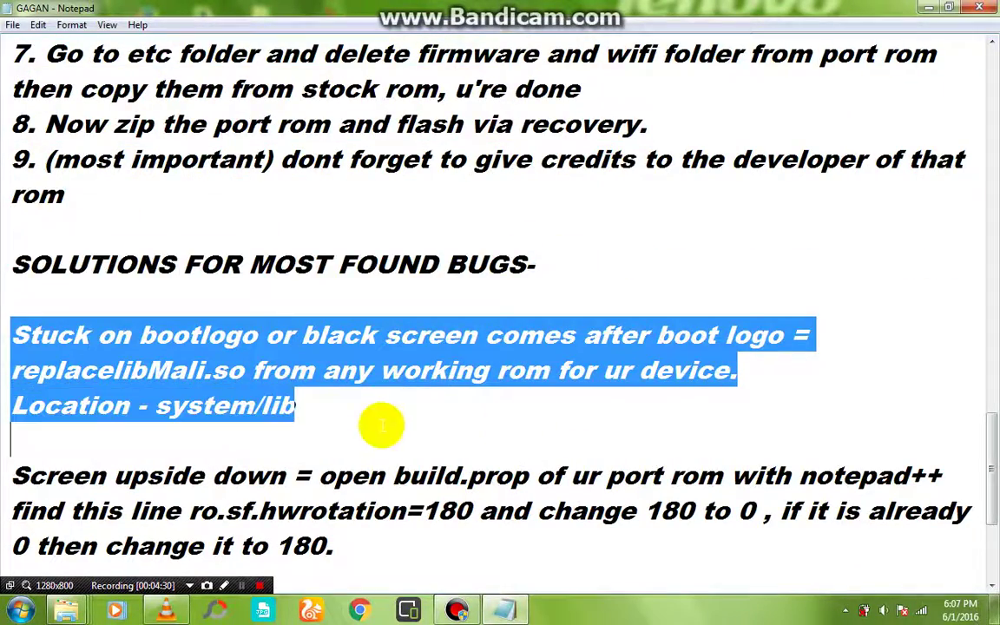
Highlight the notes on the upside-down screen fix and the resolution problem, and return to the ROM folder windows
{"action": "scroll", "coordinate": [379, 424], "scroll_direction": "down", "scroll_amount": 2}
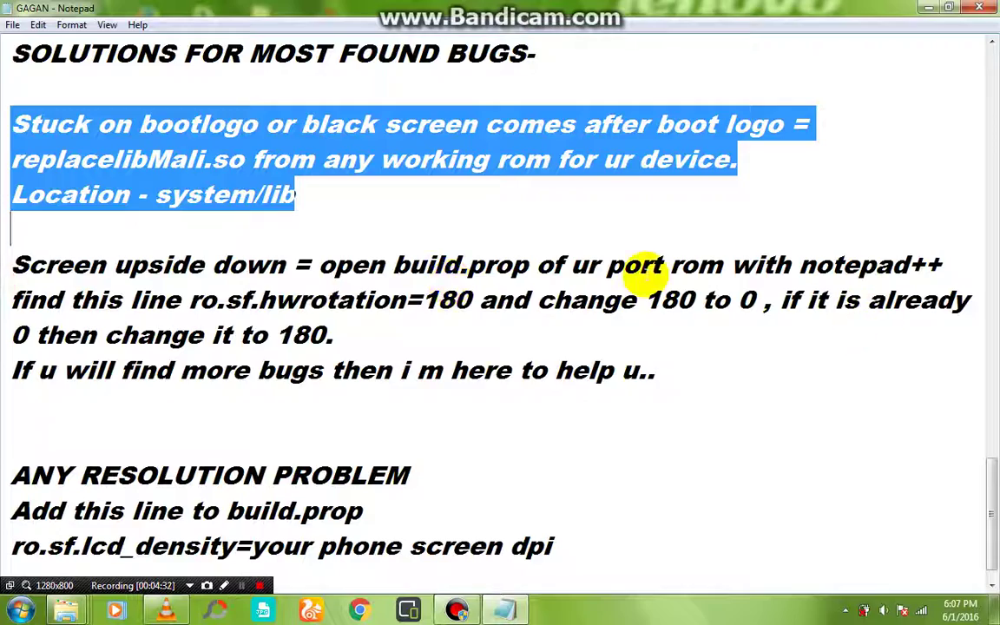
{"action": "left_click_drag", "start_coordinate": [709, 365], "coordinate": [13, 264]}
{"action": "scroll", "coordinate": [518, 335], "scroll_direction": "down", "scroll_amount": 1}
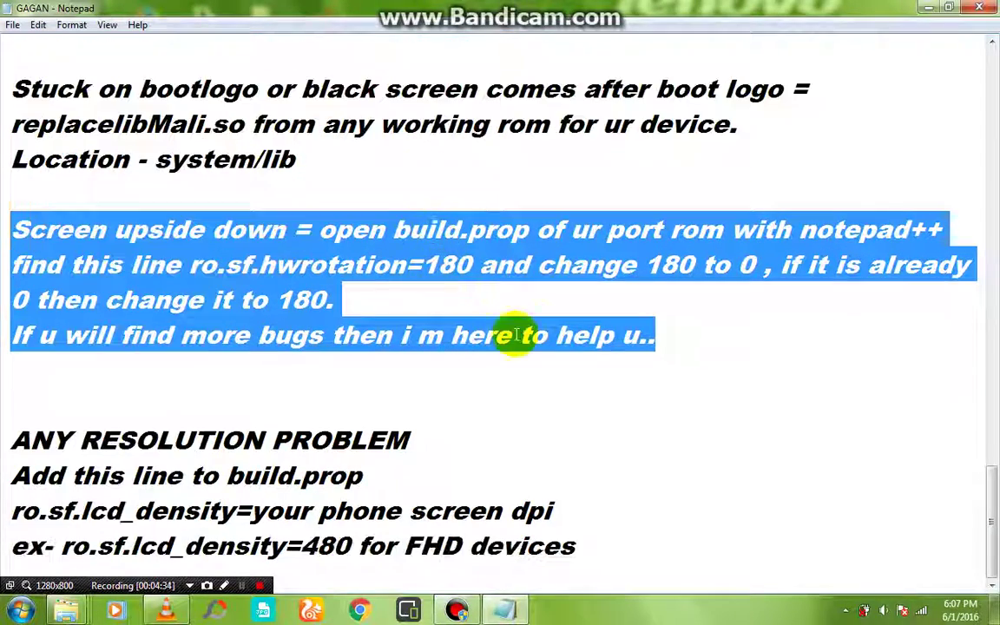
{"action": "left_click_drag", "start_coordinate": [651, 547], "coordinate": [11, 365]}
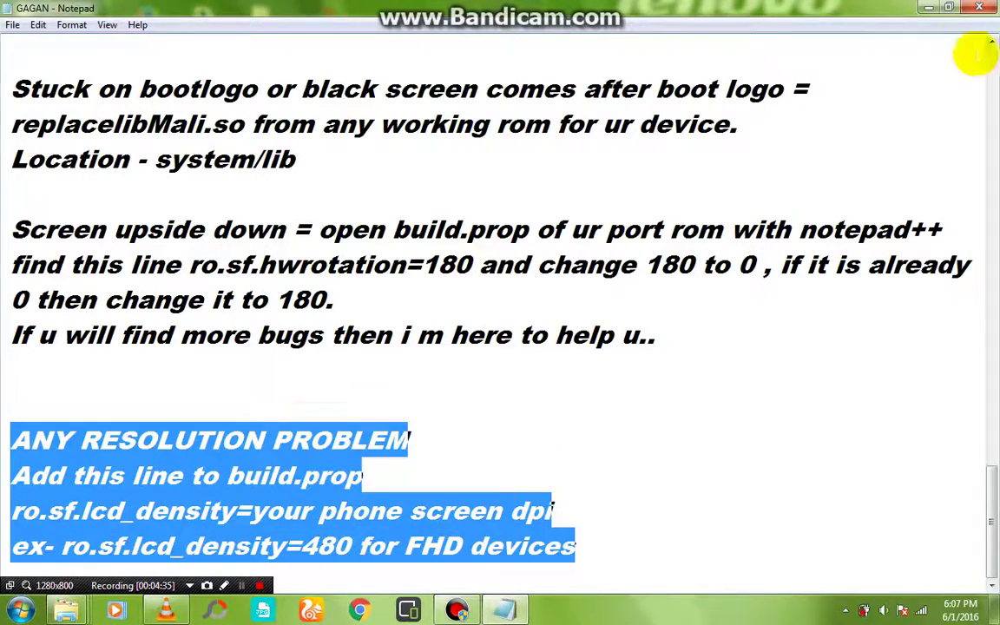
{"action": "left_click", "coordinate": [924, 12]}
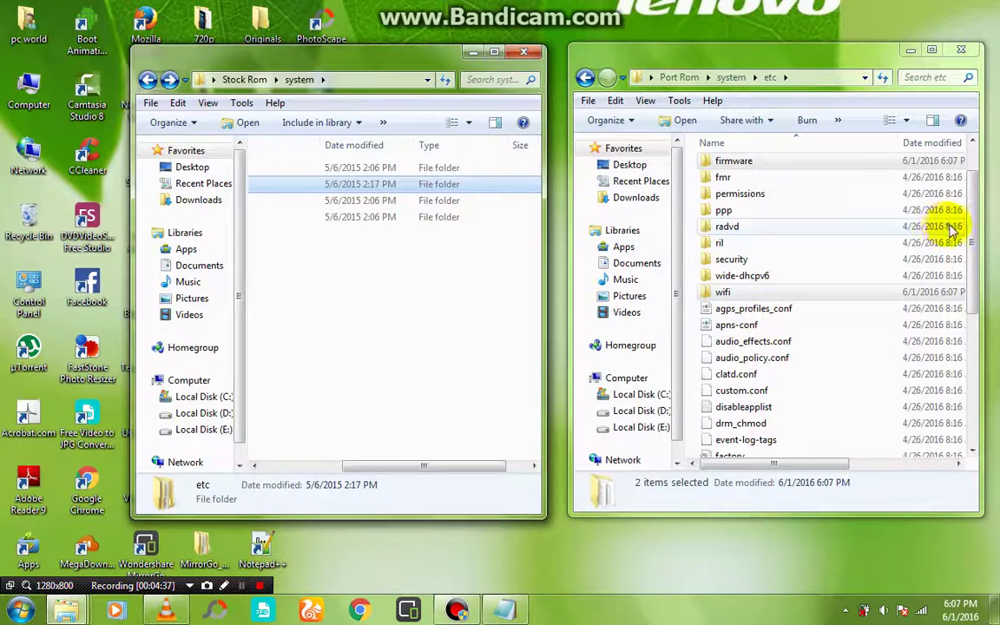
Go back to the system folder in the Port Rom window and open its build.prop file in Notepad++
{"action": "left_click_drag", "start_coordinate": [972, 225], "coordinate": [892, 413]}
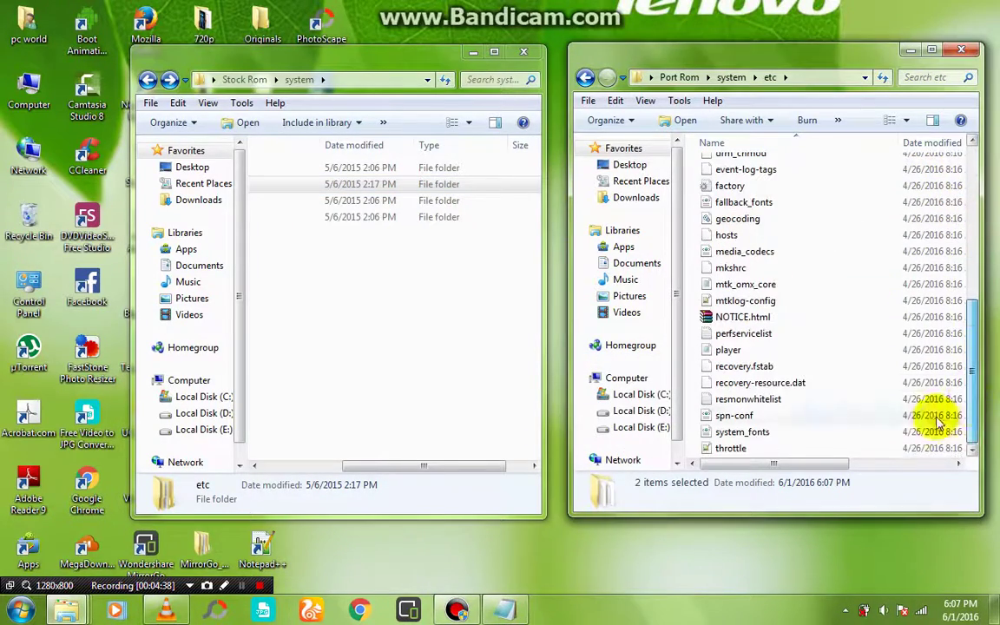
{"action": "left_click", "coordinate": [586, 77]}
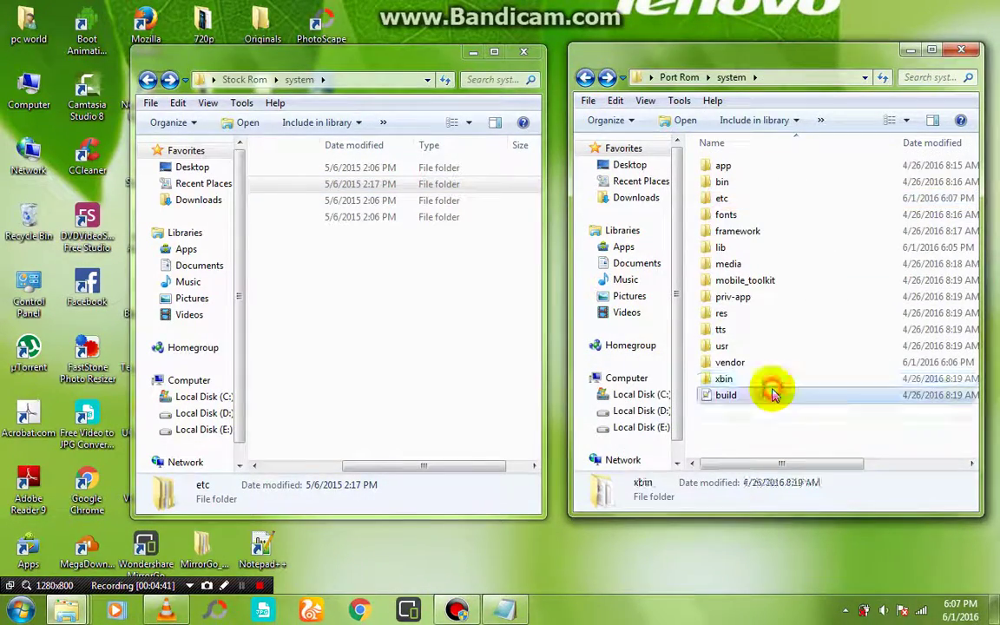
{"action": "left_click", "coordinate": [772, 394]}
{"action": "double_click", "coordinate": [772, 395]}
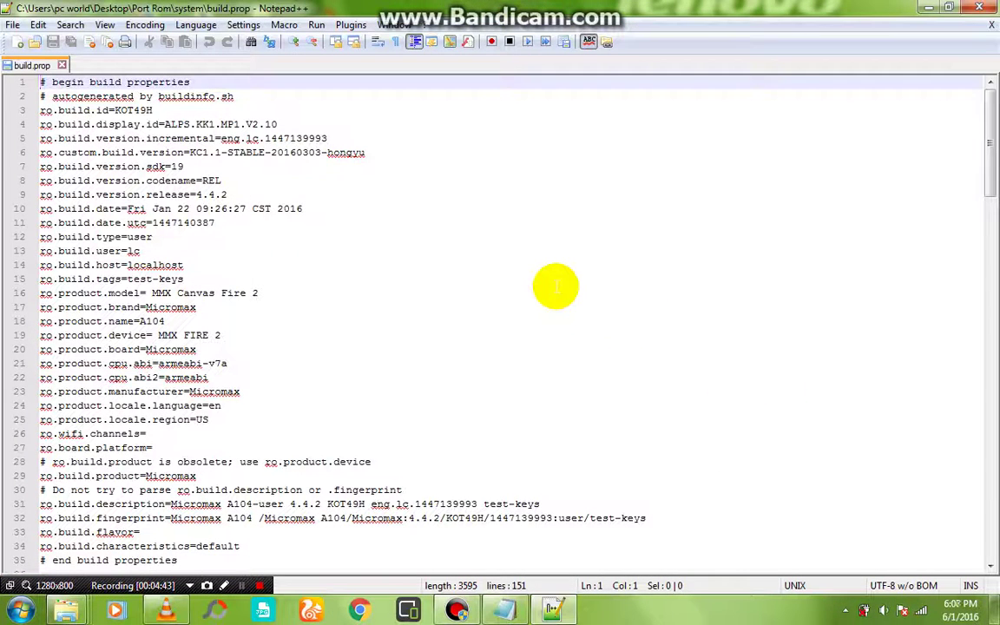
Search build.prop for "sf" and select the value of the ro.sf.hwrotation line
{"action": "key", "text": "ctrl+f"}
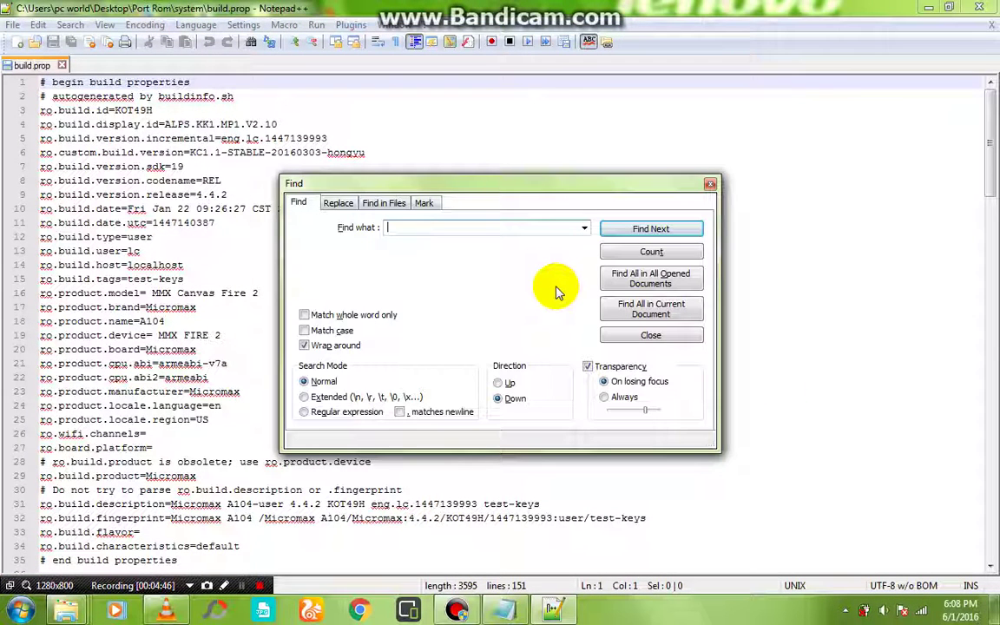
{"action": "type", "text": "sf"}
{"action": "key", "text": "Return"}
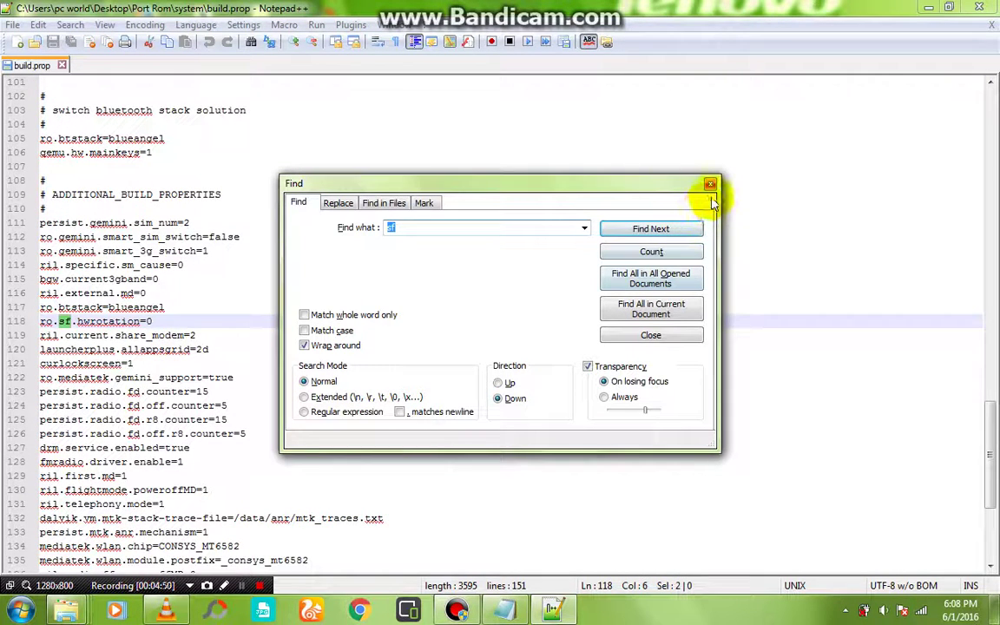
{"action": "left_click_drag", "start_coordinate": [148, 320], "coordinate": [152, 321]}
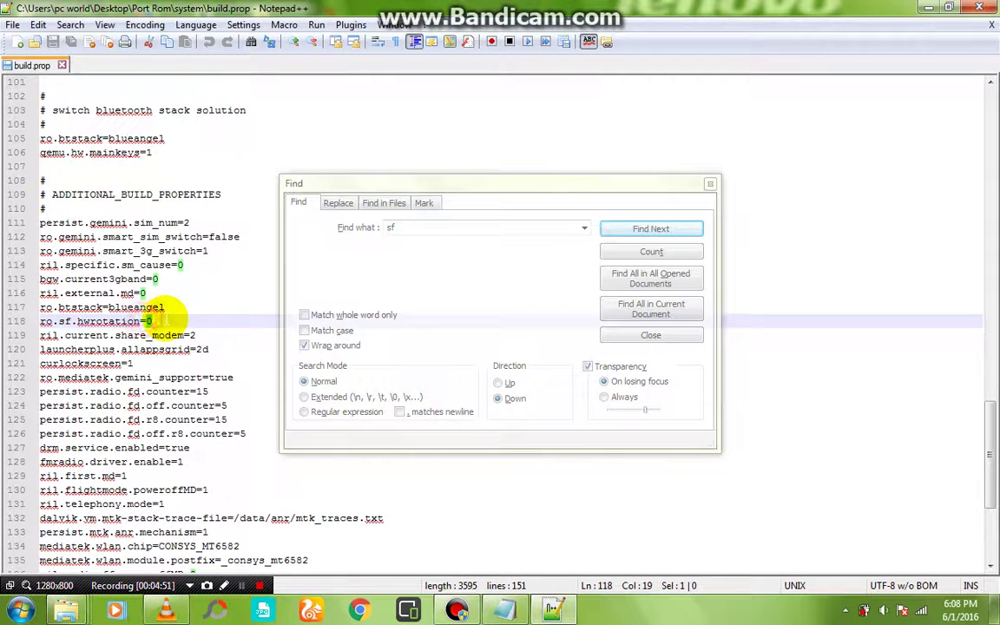
Copy the word "density" from the ro.sf.lcd_density example in the Notepad notes and search build.prop in Notepad++ for "density"
{"action": "left_click", "coordinate": [415, 226]}
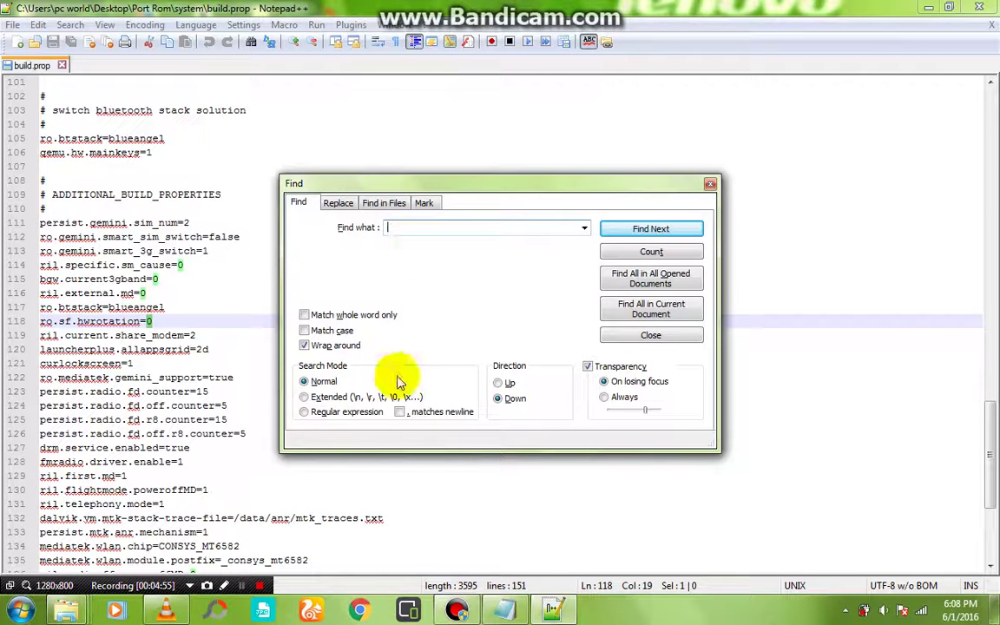
{"action": "left_click", "coordinate": [518, 614]}
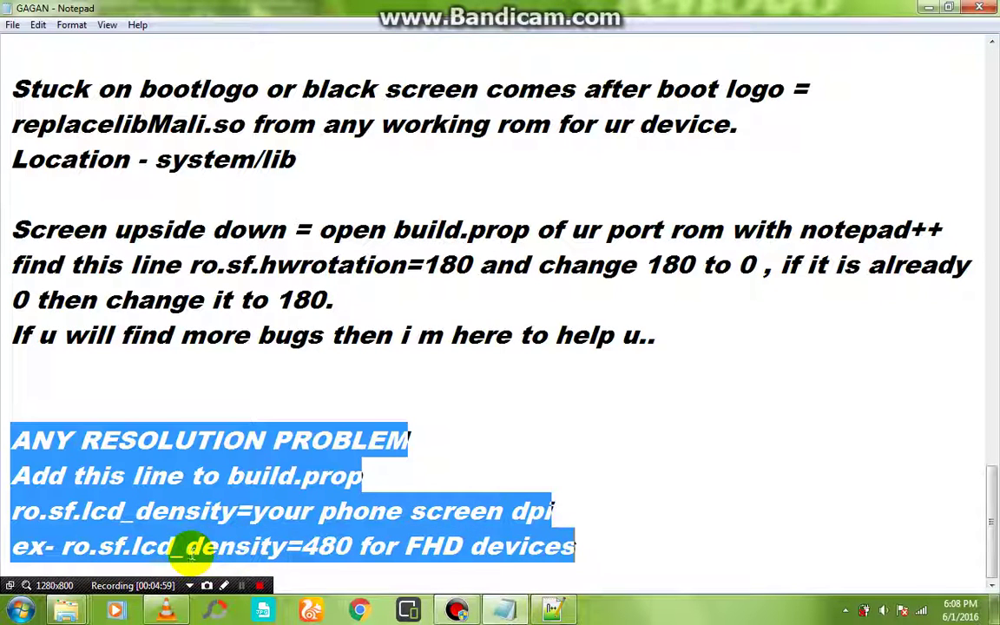
{"action": "double_click", "coordinate": [261, 545]}
{"action": "double_click", "coordinate": [228, 545]}
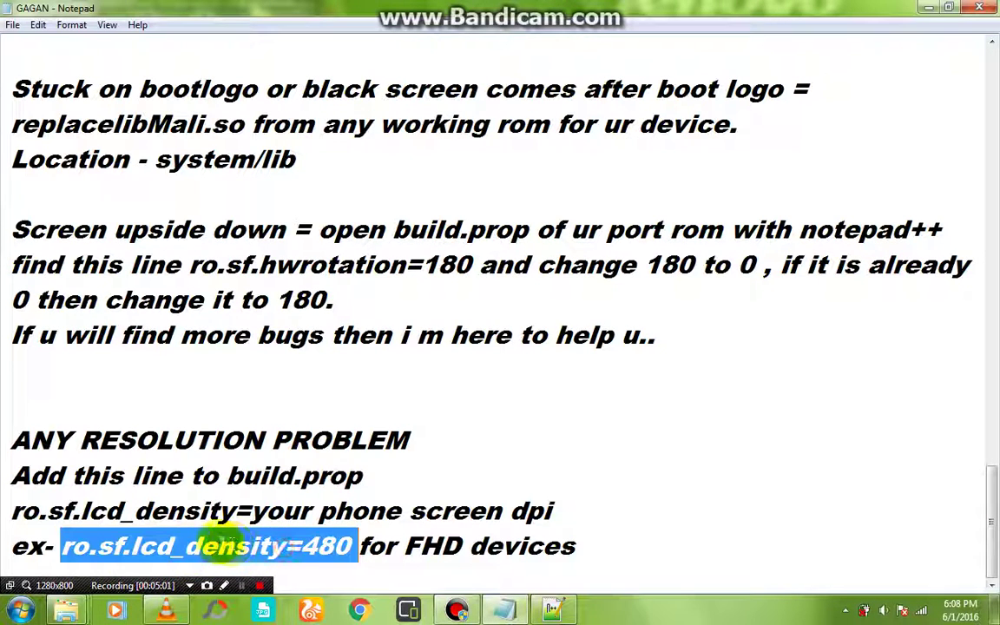
{"action": "left_click", "coordinate": [217, 543]}
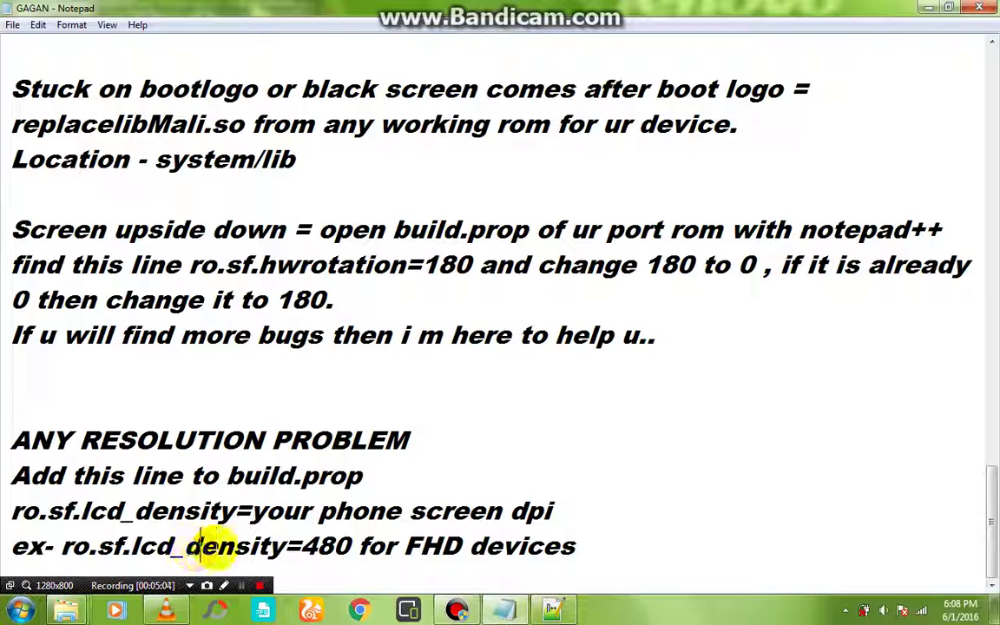
{"action": "left_click_drag", "start_coordinate": [201, 545], "coordinate": [299, 548]}
{"action": "right_click", "coordinate": [283, 546]}
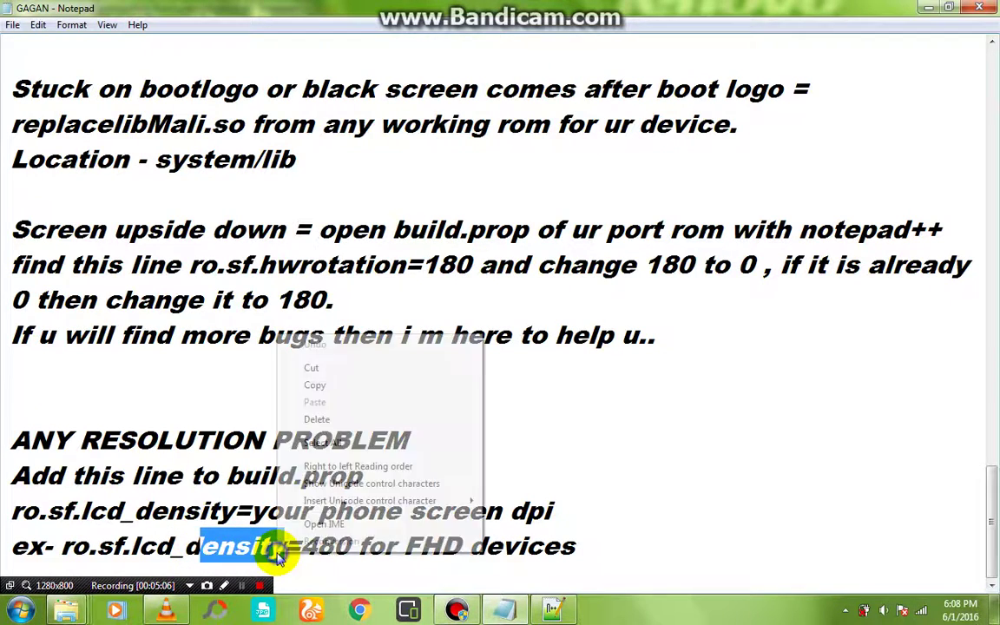
{"action": "left_click", "coordinate": [327, 383]}
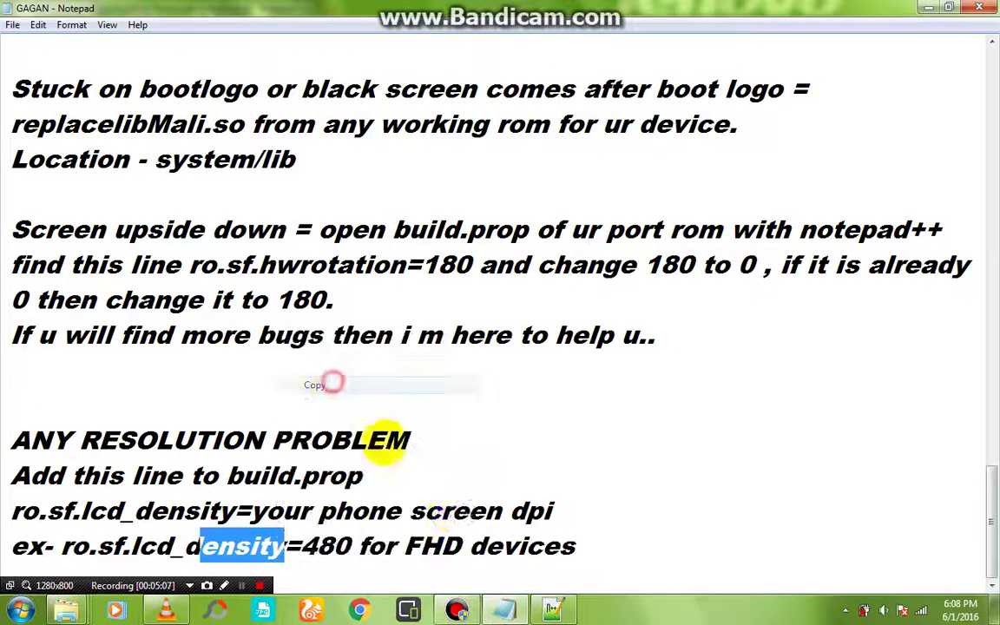
{"action": "left_click", "coordinate": [551, 609]}
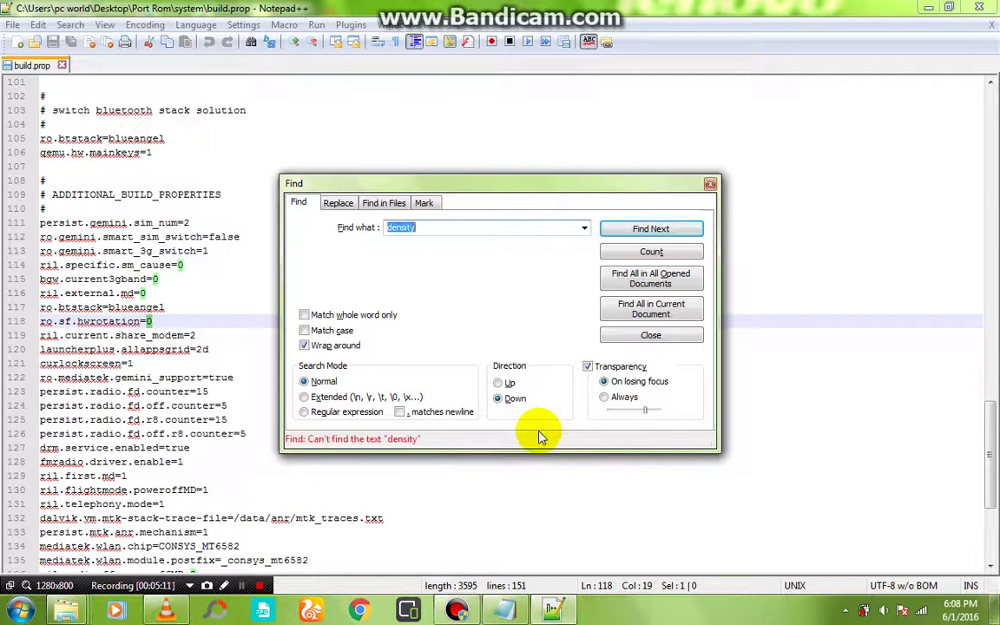
Close the search and build.prop, highlight the "ro.sf.lcd_density=480 for FHD devices" example in the notes, and return to the folder windows
{"action": "left_click", "coordinate": [710, 183]}
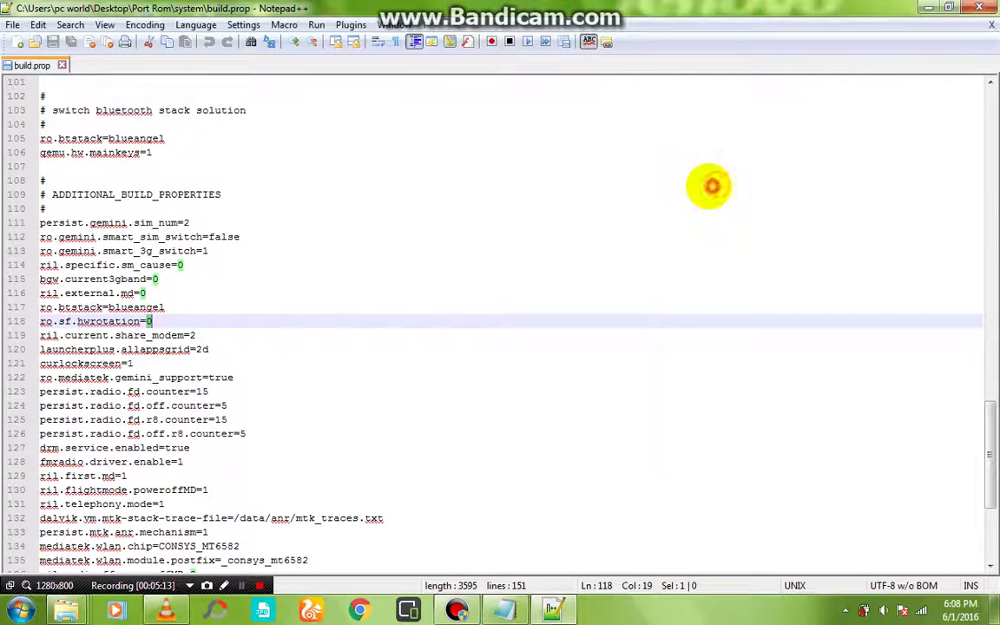
{"action": "scroll", "coordinate": [629, 405], "scroll_direction": "down", "scroll_amount": 6}
{"action": "scroll", "coordinate": [197, 513], "scroll_direction": "up", "scroll_amount": 5}
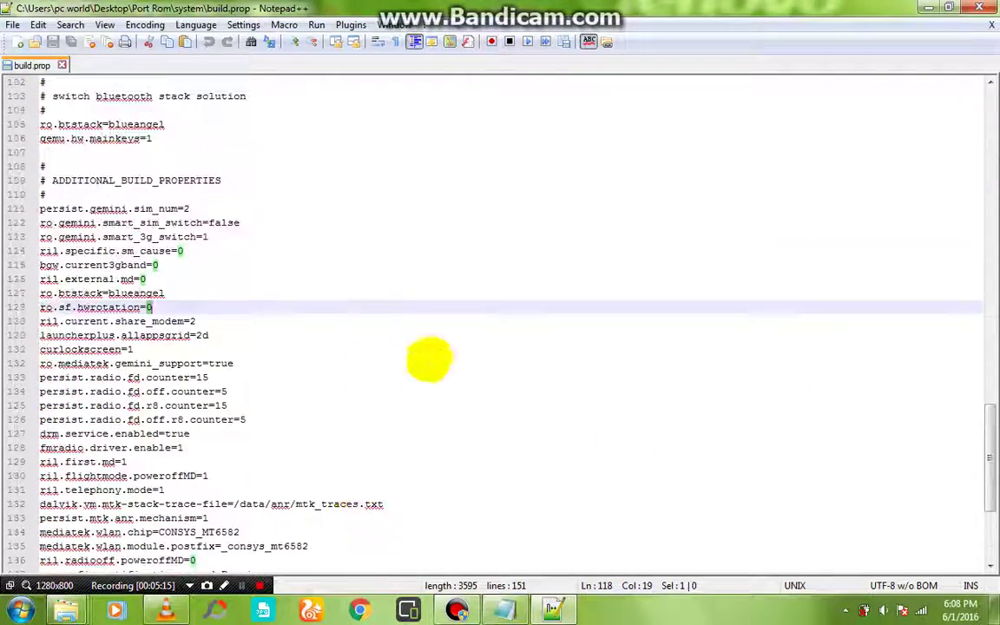
{"action": "left_click", "coordinate": [979, 7]}
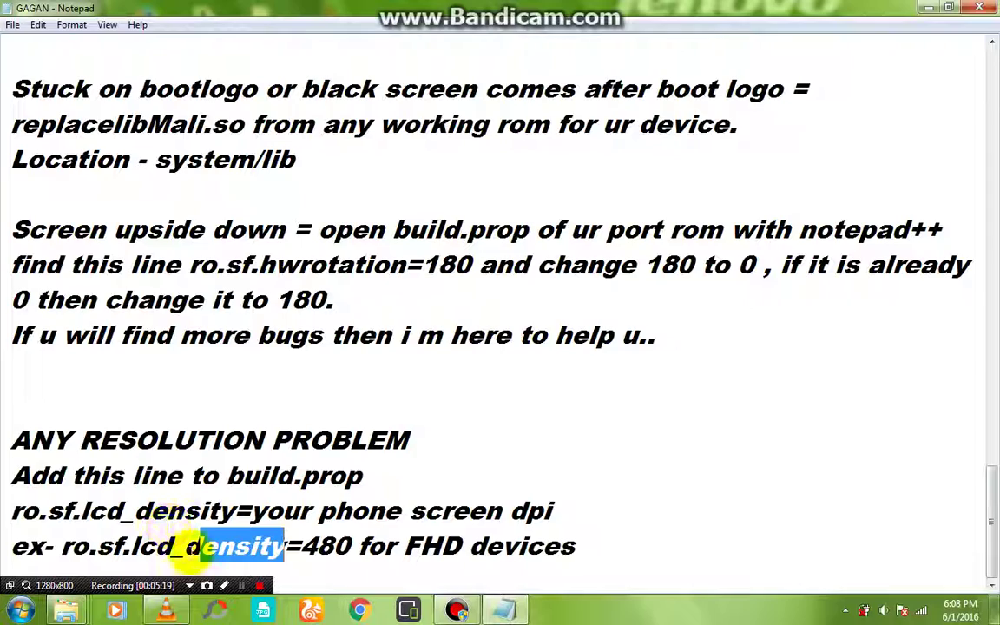
{"action": "left_click_drag", "start_coordinate": [62, 547], "coordinate": [682, 569]}
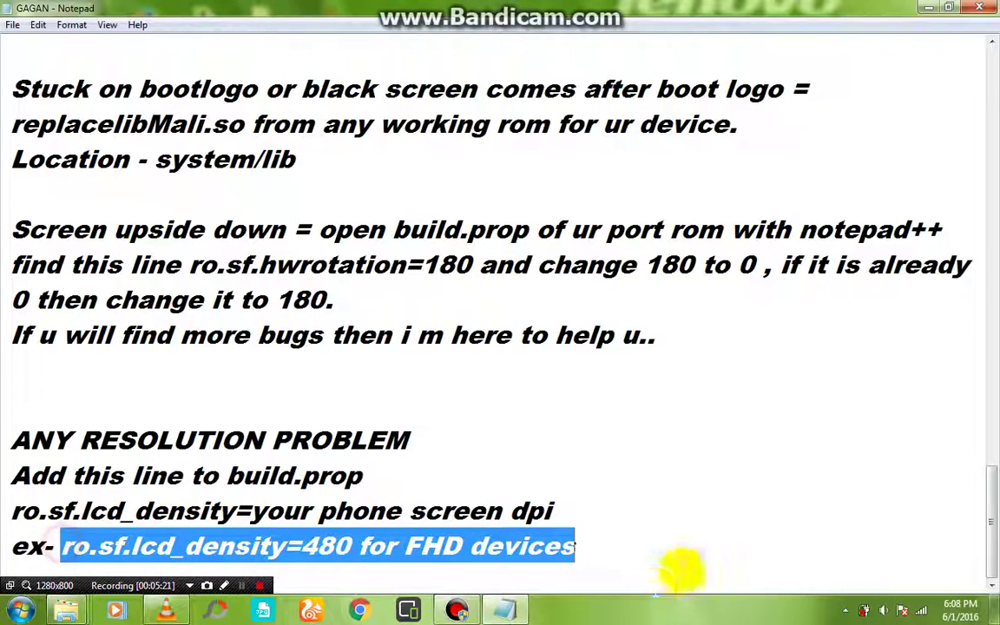
{"action": "left_click", "coordinate": [938, 7]}
Go up from system in the Port Rom window and open the META-INF > com > google > android folder
{"action": "left_click", "coordinate": [766, 430]}
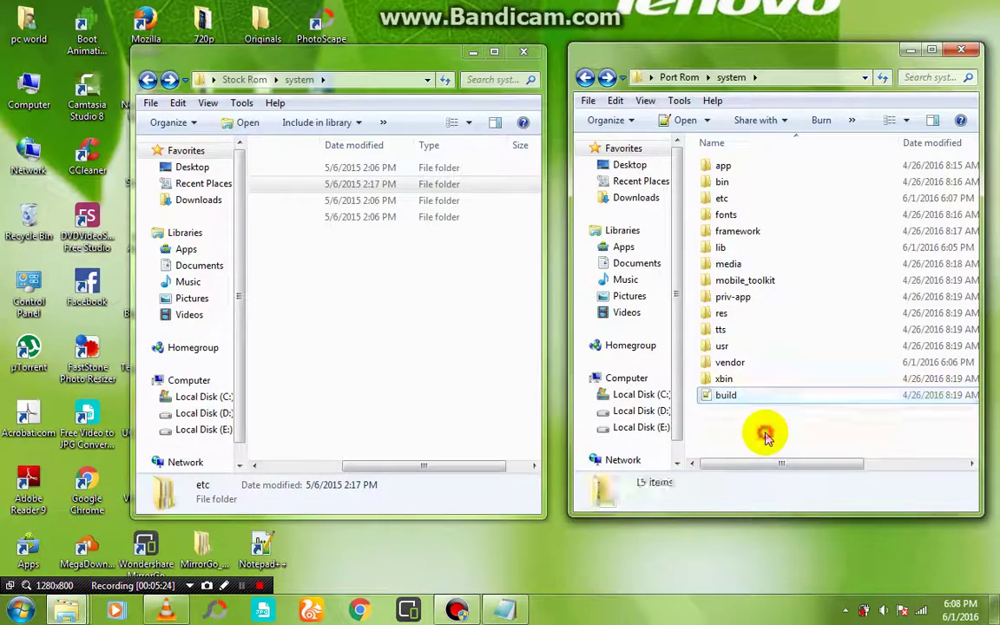
{"action": "key", "text": "BackSpace"}
{"action": "double_click", "coordinate": [766, 169]}
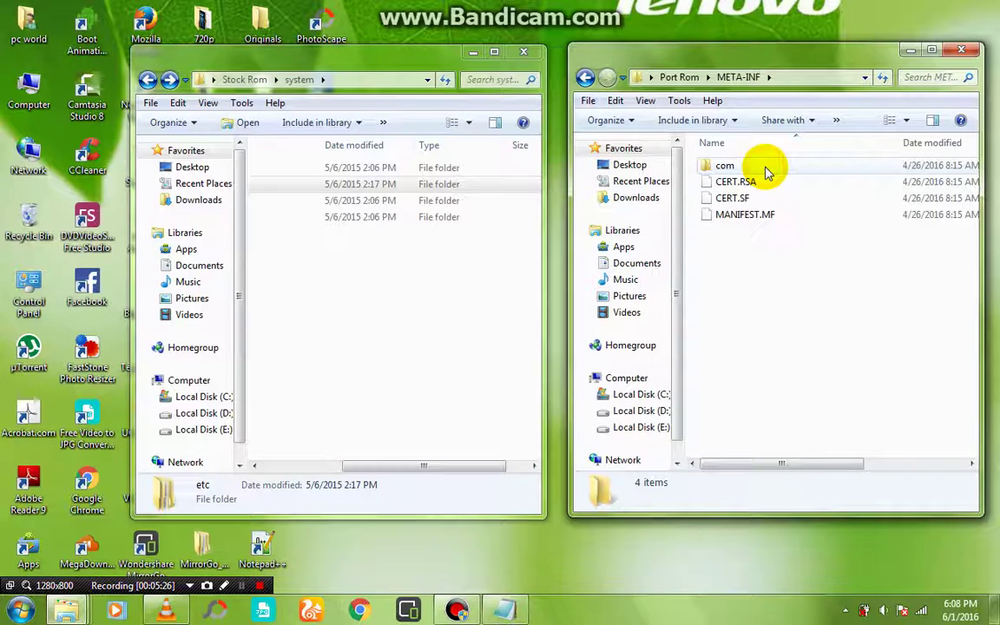
{"action": "double_click", "coordinate": [763, 165]}
{"action": "left_click", "coordinate": [760, 167]}
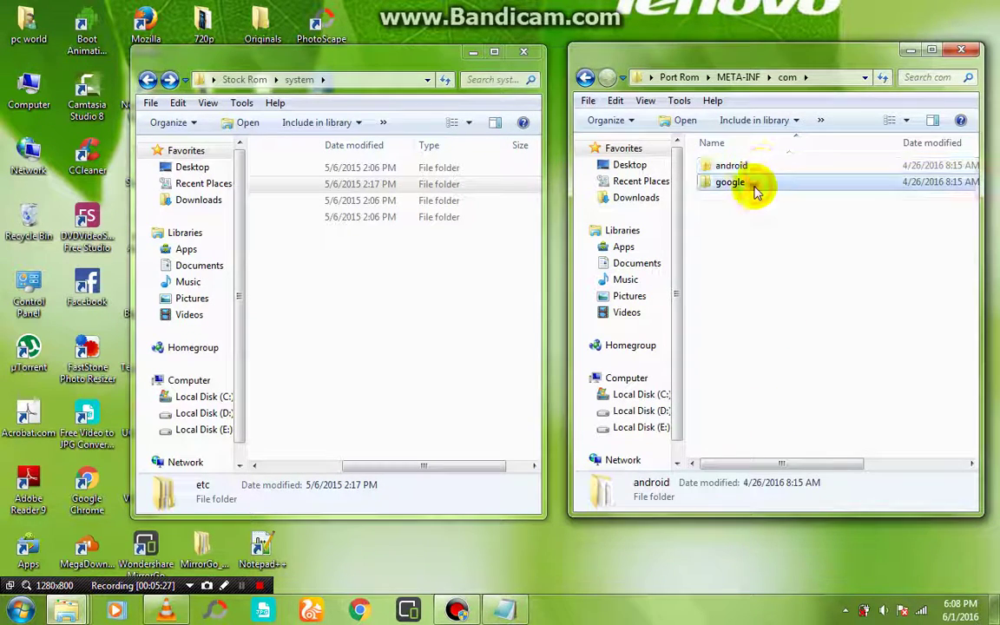
{"action": "double_click", "coordinate": [752, 183]}
{"action": "double_click", "coordinate": [755, 168]}
{"action": "left_click", "coordinate": [756, 170]}
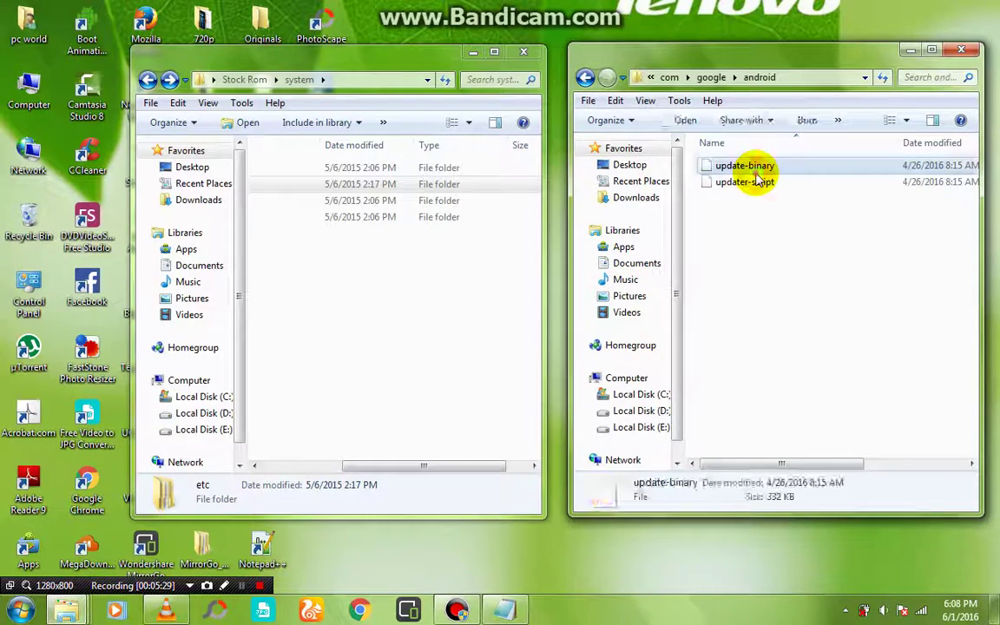
Open updater-script from the android folder in Notepad++, look through its lines, and close it
{"action": "left_click", "coordinate": [770, 190]}
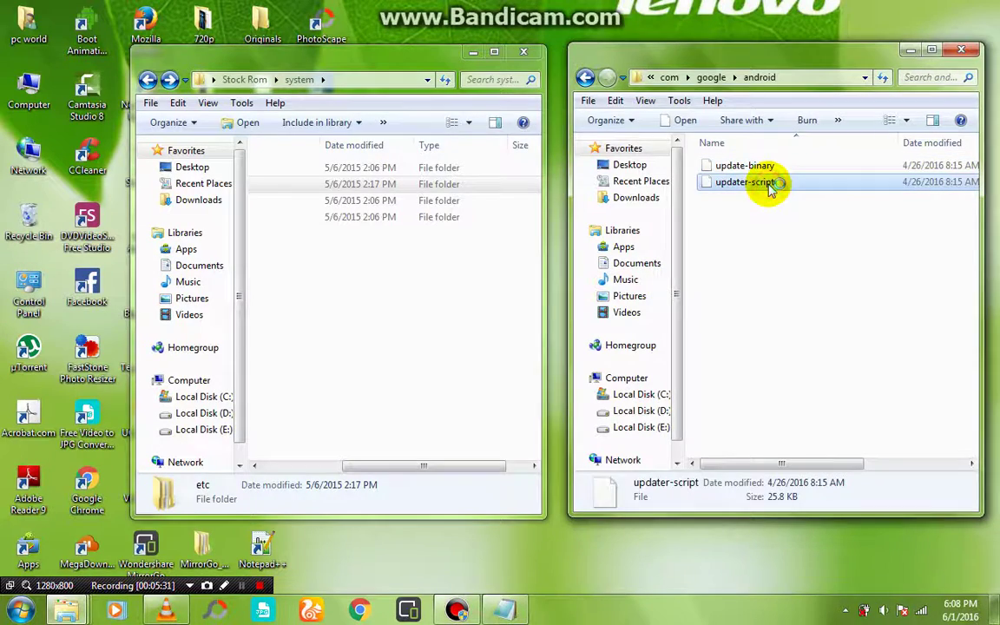
{"action": "scroll", "coordinate": [670, 339], "scroll_direction": "down", "scroll_amount": 5}
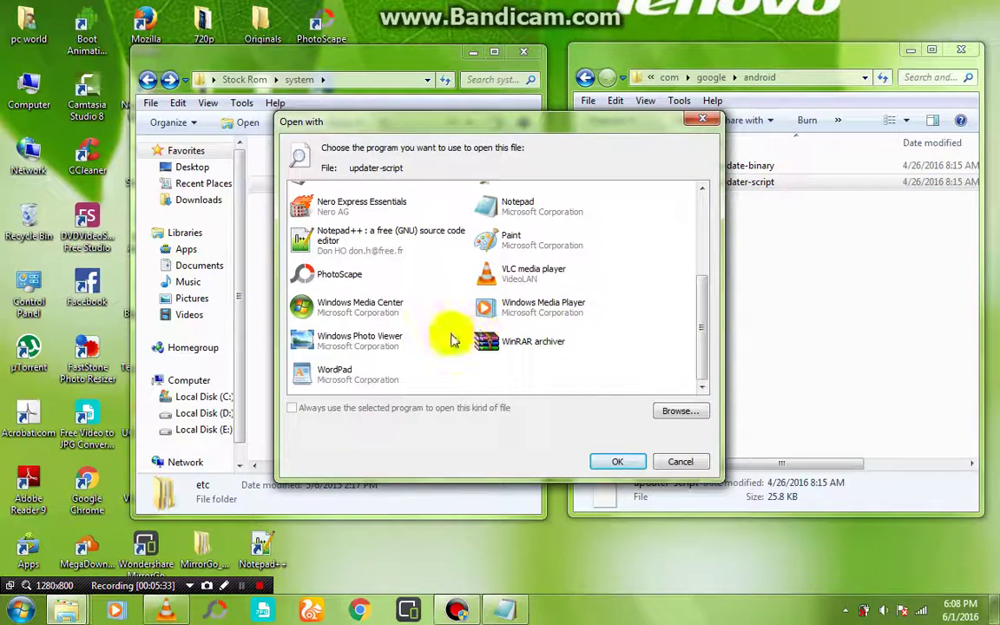
{"action": "left_click", "coordinate": [347, 239]}
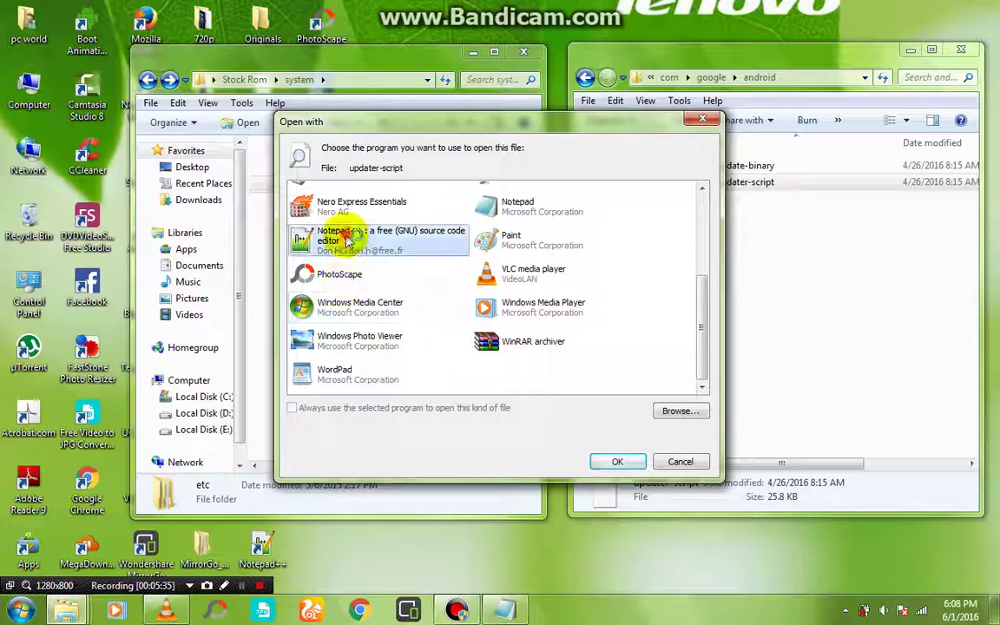
{"action": "double_click", "coordinate": [347, 240]}
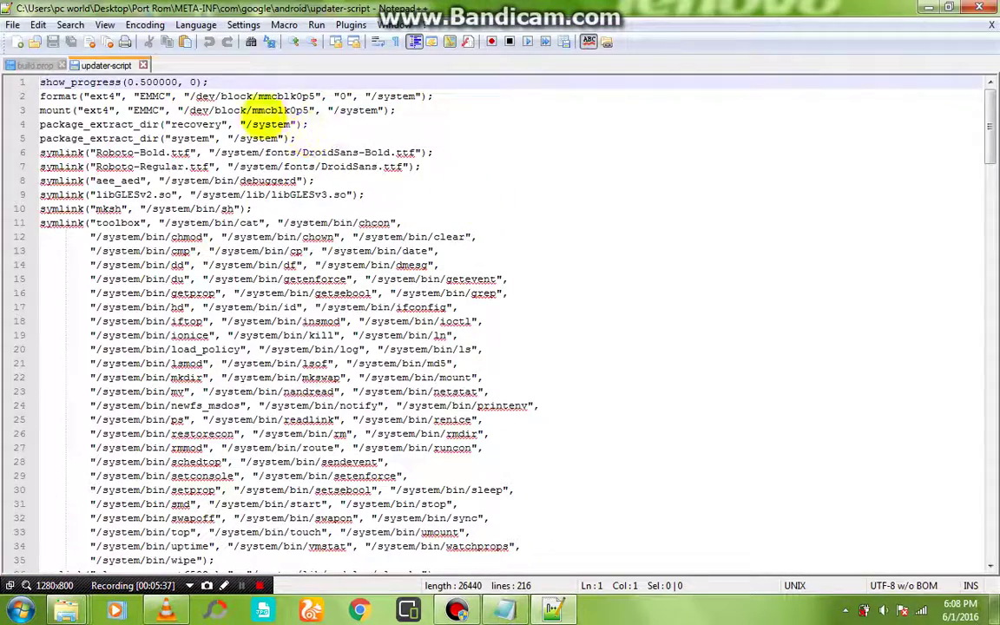
{"action": "scroll", "coordinate": [680, 230], "scroll_direction": "down", "scroll_amount": 20}
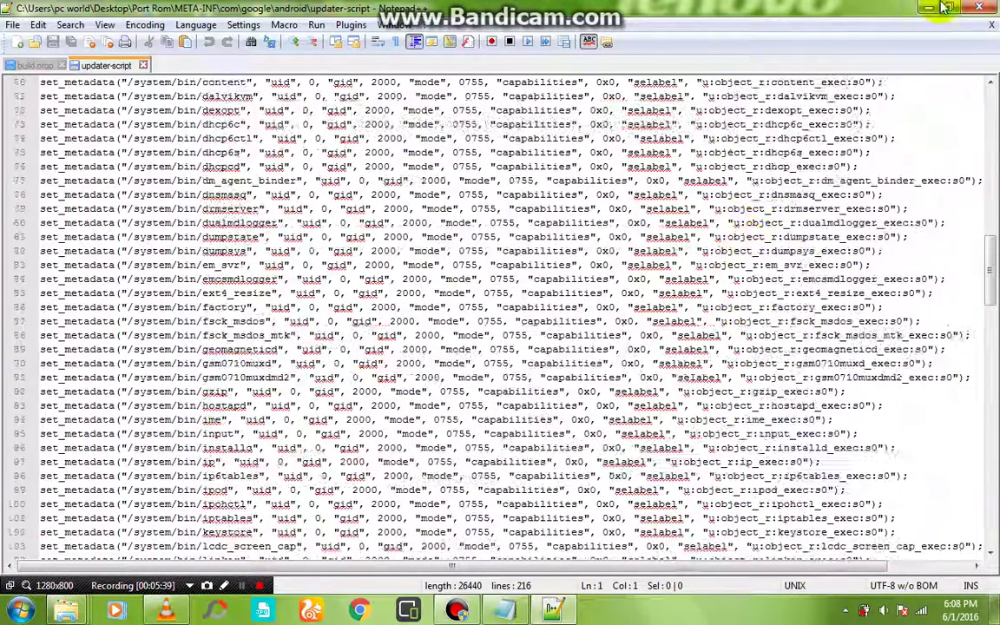
{"action": "left_click", "coordinate": [991, 24]}
{"action": "left_click", "coordinate": [979, 7]}
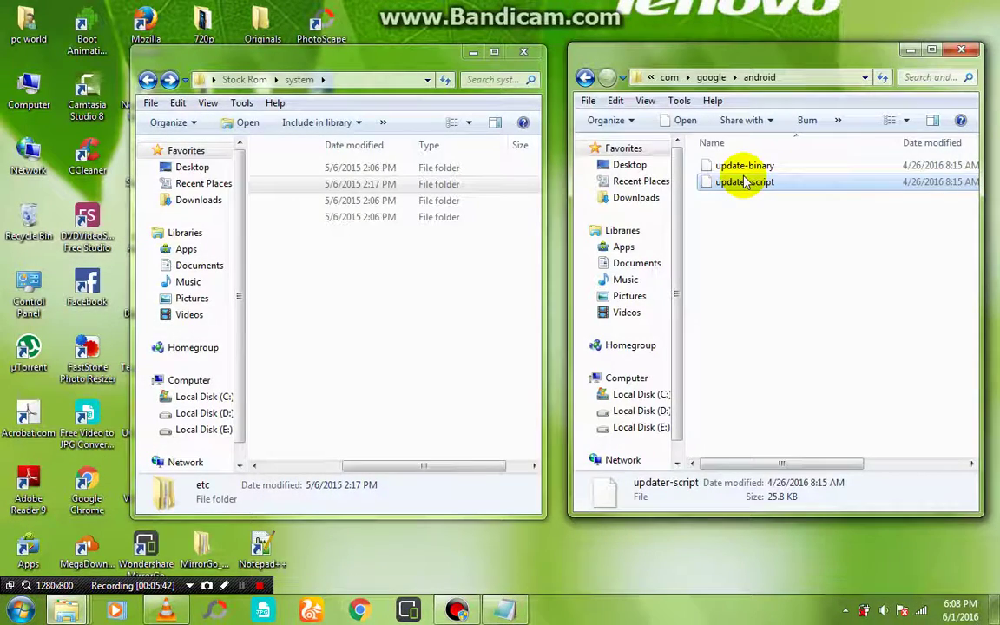
Return to the Port Rom root folder and select META-INF, system, boot and file_contexts together
{"action": "key", "text": "BackSpace"}
{"action": "key", "text": "BackSpace"}
{"action": "key", "text": "BackSpace"}
{"action": "key", "text": "BackSpace"}
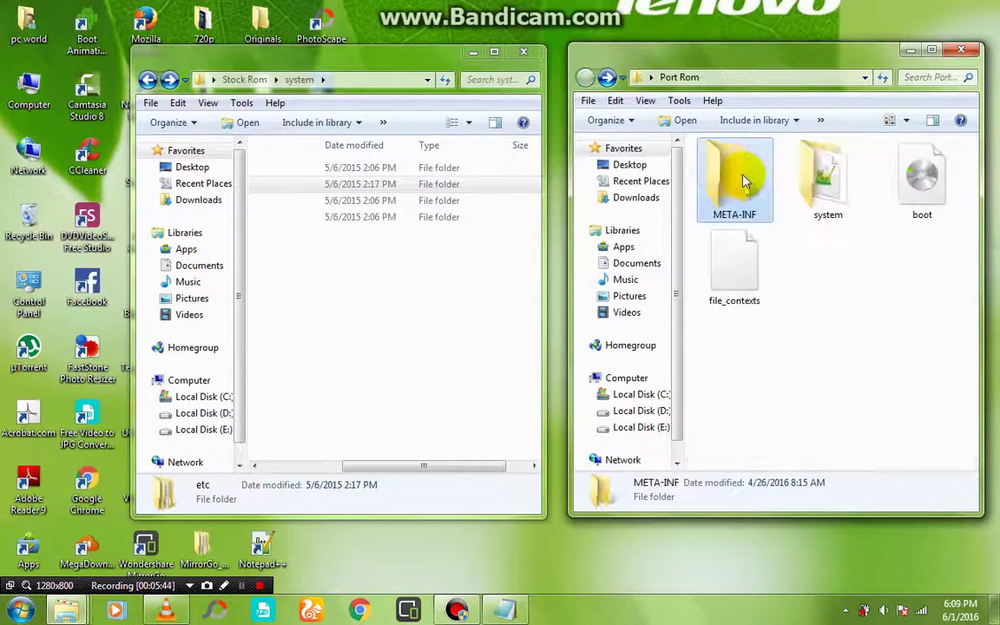
{"action": "left_click_drag", "start_coordinate": [921, 351], "coordinate": [739, 122]}
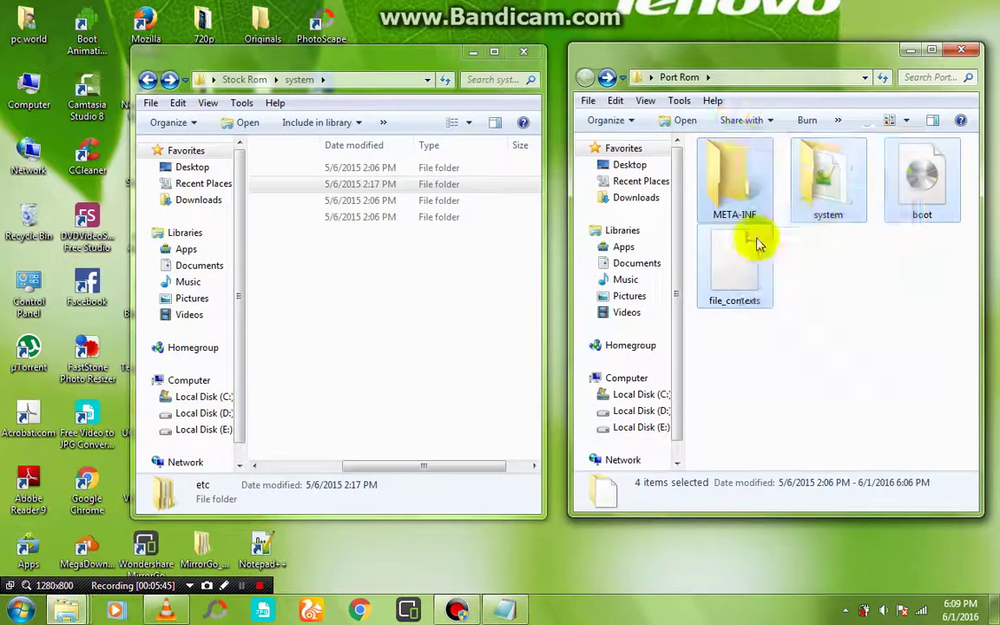
Highlight instructions 8 and 9 about zipping the port rom and giving credits in the Notepad notes, and return to the folder windows
{"action": "left_click", "coordinate": [504, 612]}
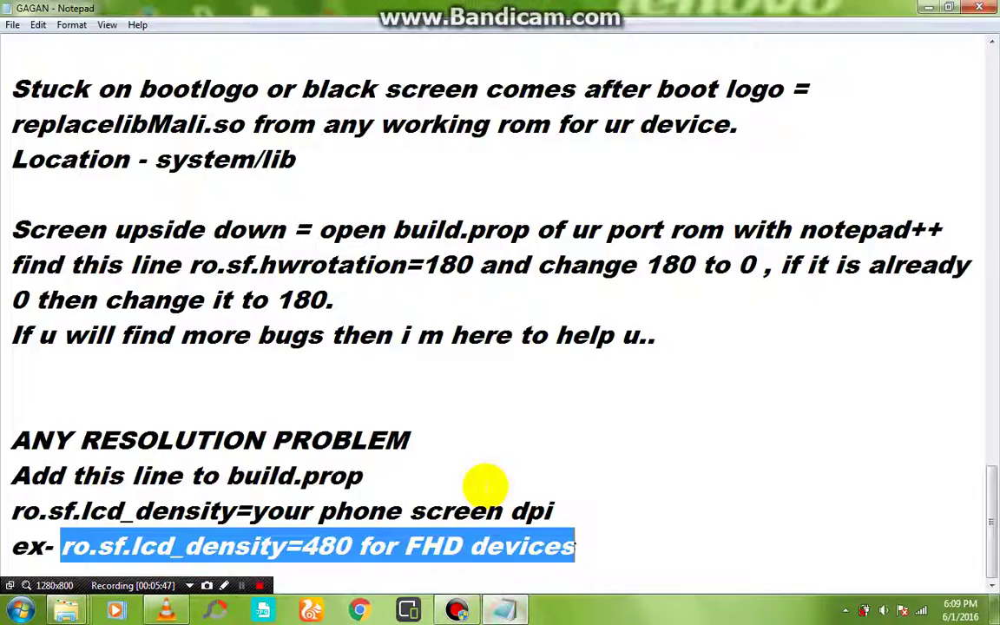
{"action": "scroll", "coordinate": [420, 383], "scroll_direction": "up", "scroll_amount": 3}
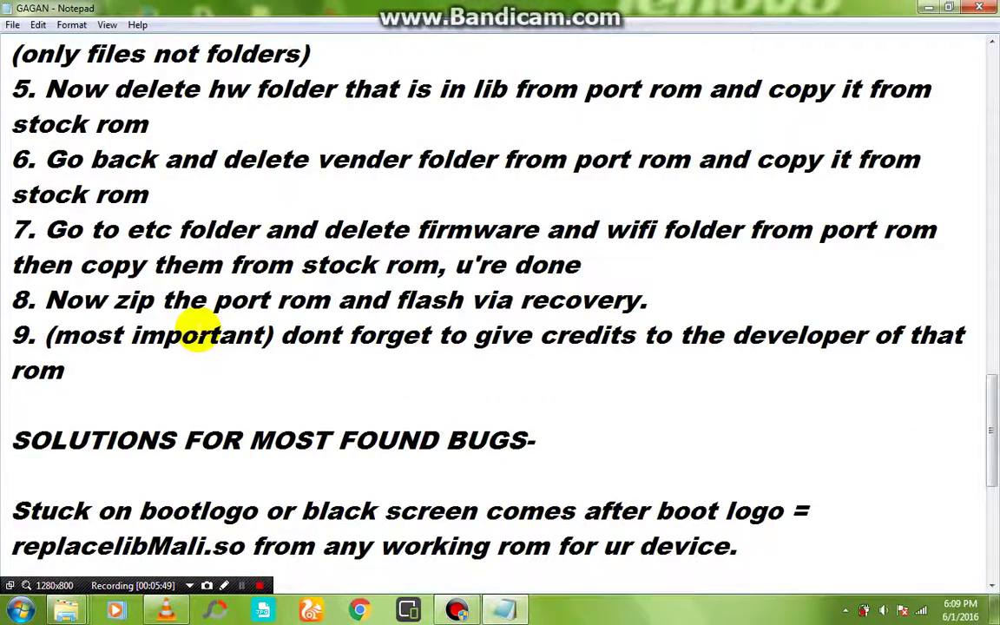
{"action": "left_click_drag", "start_coordinate": [47, 301], "coordinate": [704, 382]}
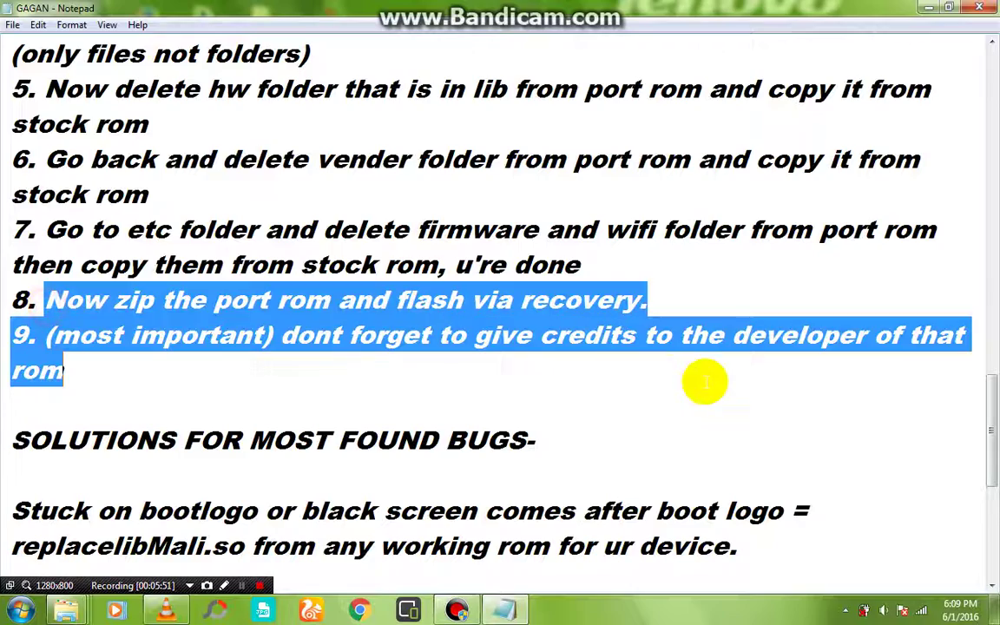
{"action": "left_click", "coordinate": [931, 7]}
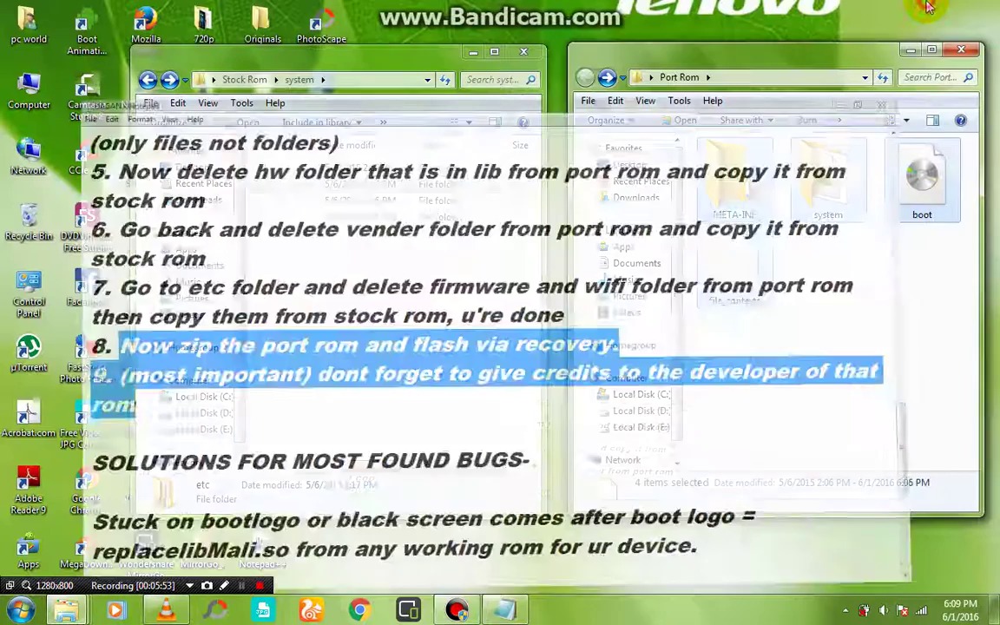
Compress the four selected Port Rom items with WinRAR into a ZIP archive named katcat.zip
{"action": "right_click", "coordinate": [777, 196]}
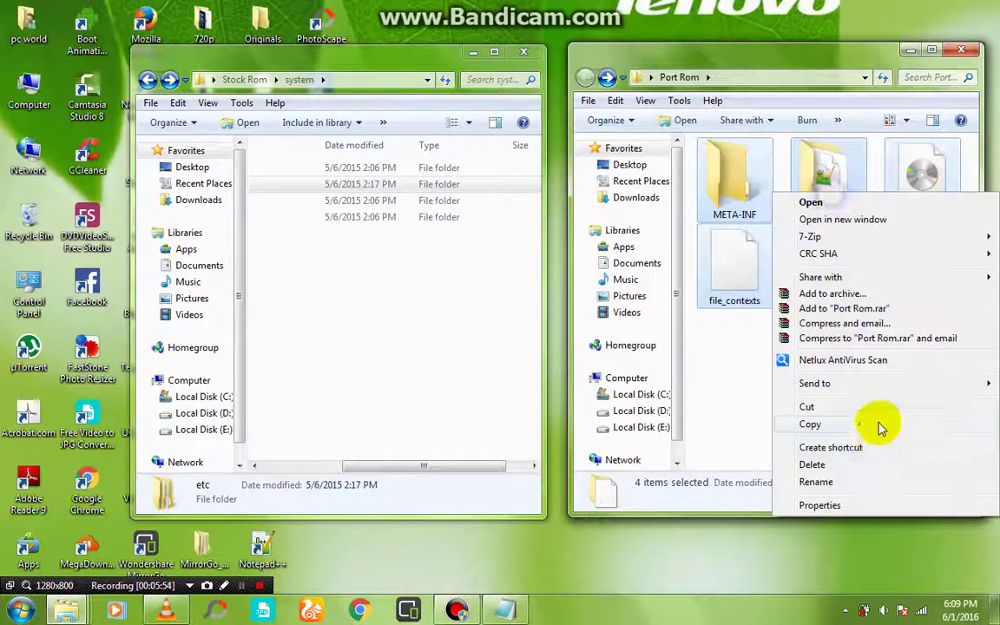
{"action": "left_click", "coordinate": [895, 295]}
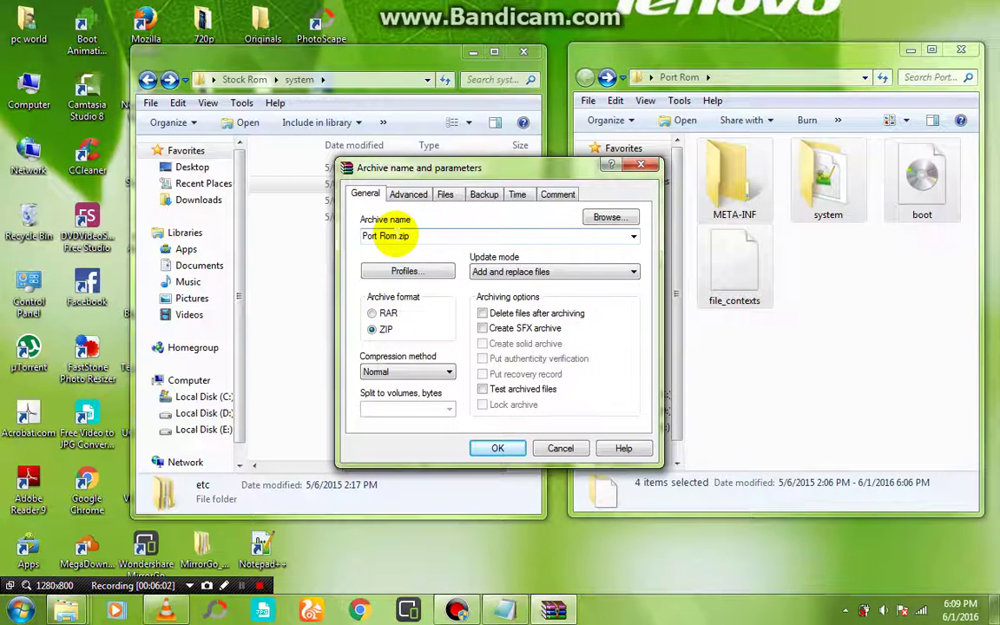
{"action": "left_click_drag", "start_coordinate": [409, 236], "coordinate": [340, 224]}
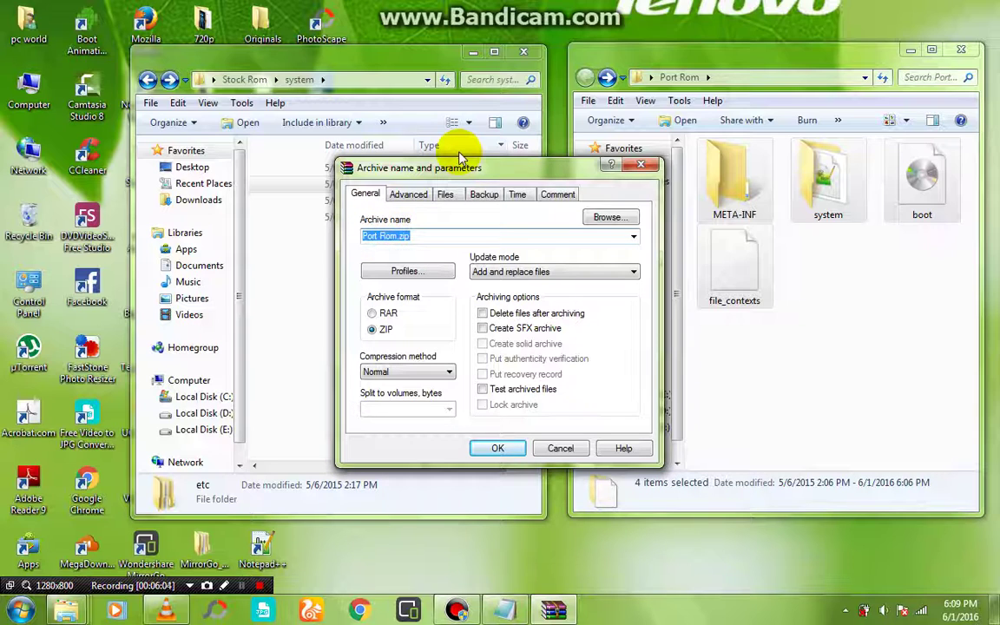
{"action": "key", "text": "BackSpace"}
{"action": "type", "text": "katcat"}
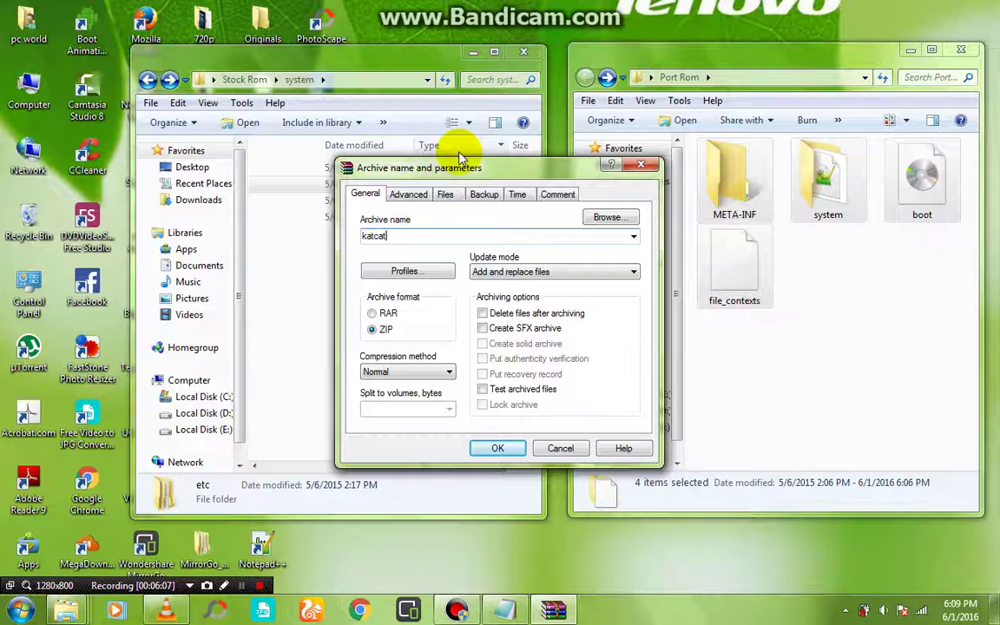
{"action": "left_click", "coordinate": [372, 329]}
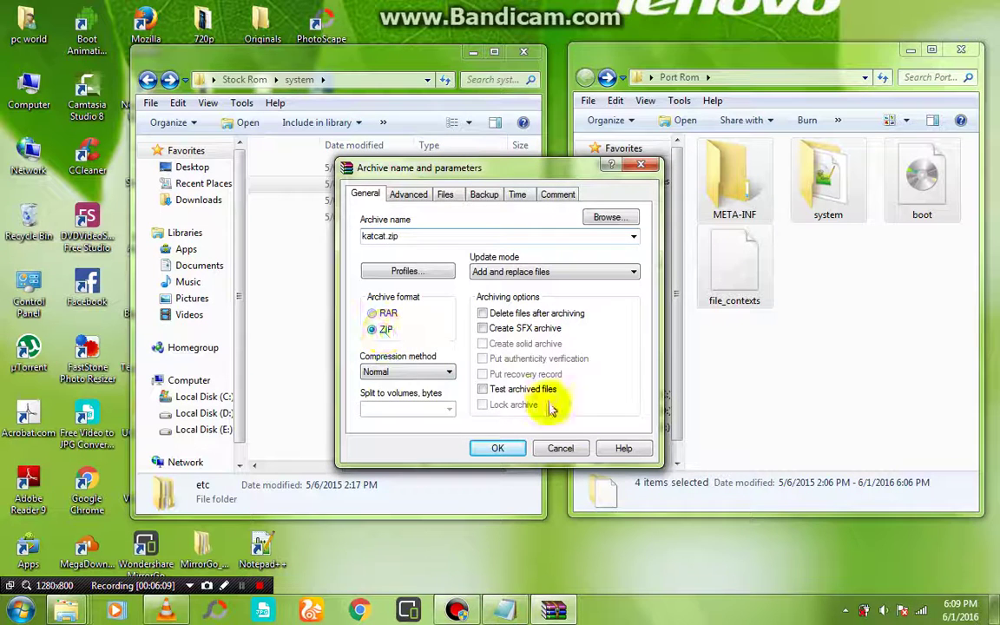
{"action": "left_click", "coordinate": [499, 448]}
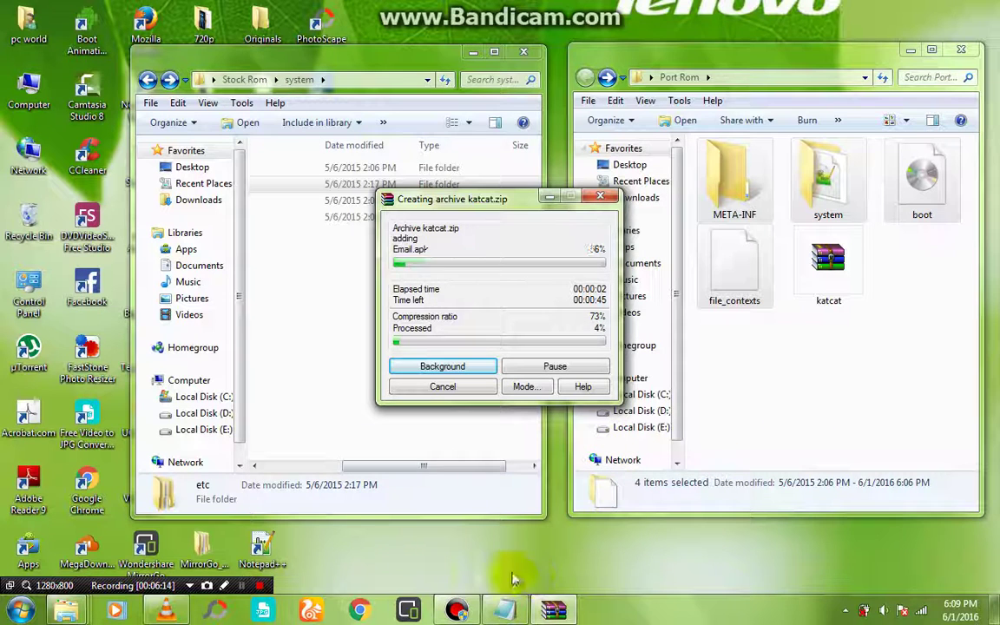
Switch to the Notepad notes and add the line "thank for watch" after a blank line at the end
{"action": "mouse_move", "coordinate": [506, 610]}
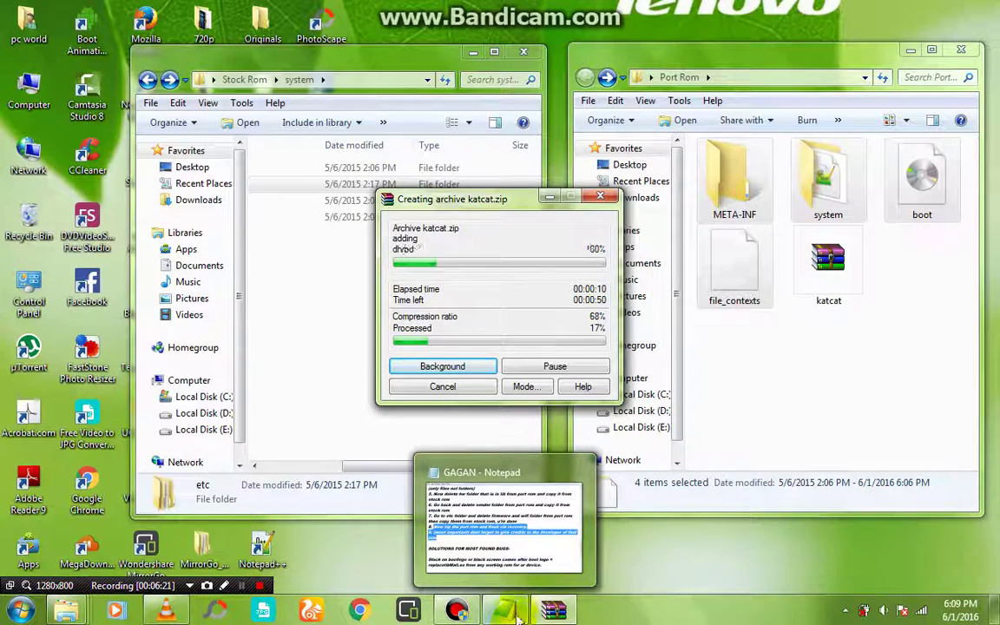
{"action": "mouse_move", "coordinate": [527, 557]}
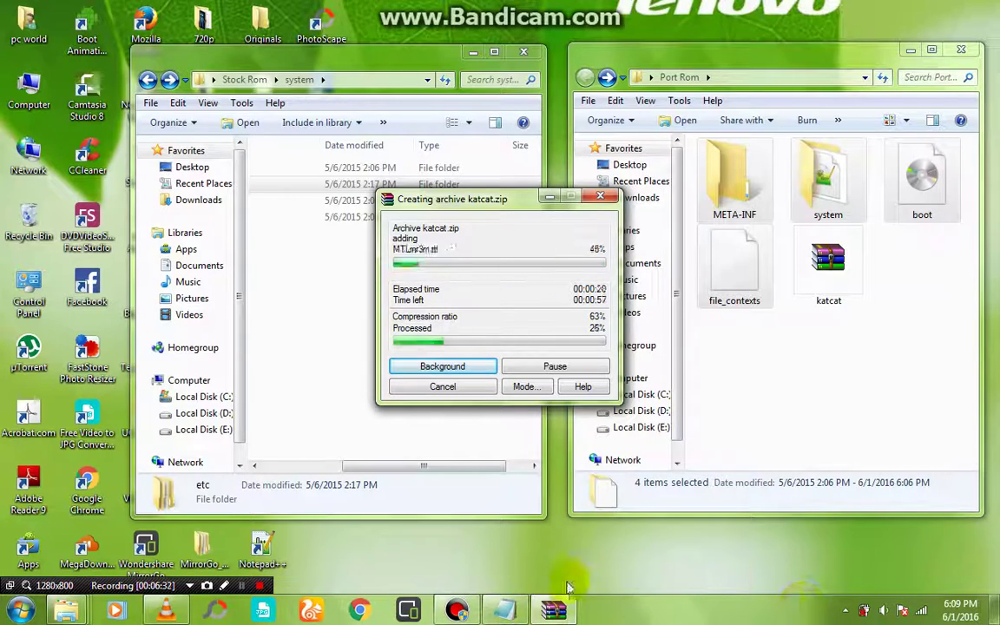
{"action": "left_click", "coordinate": [504, 610]}
{"action": "scroll", "coordinate": [839, 395], "scroll_direction": "down", "scroll_amount": 4}
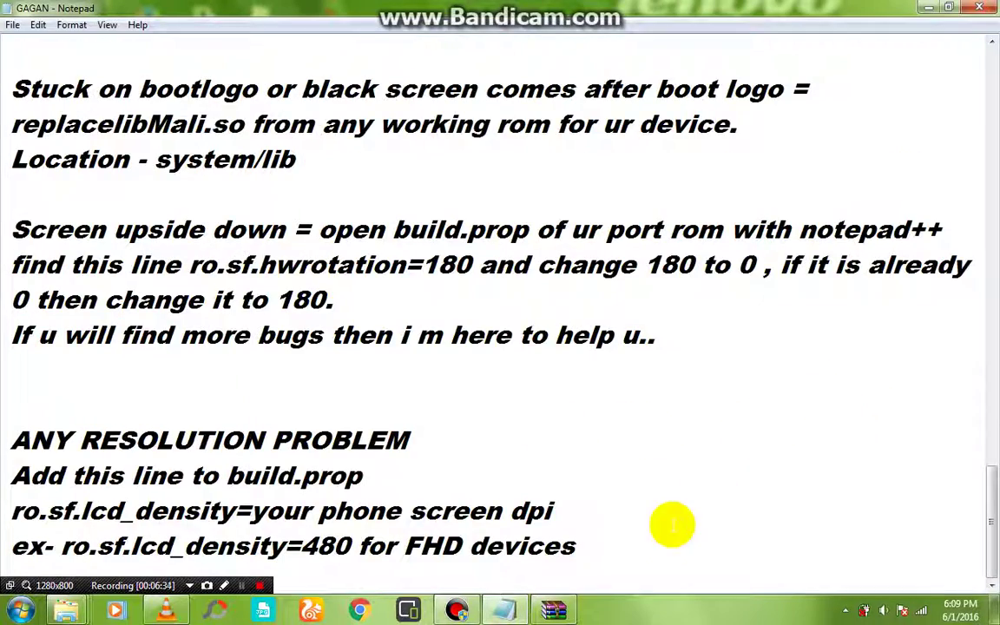
{"action": "left_click", "coordinate": [669, 531]}
{"action": "key", "text": "Return"}
{"action": "key", "text": "Return"}
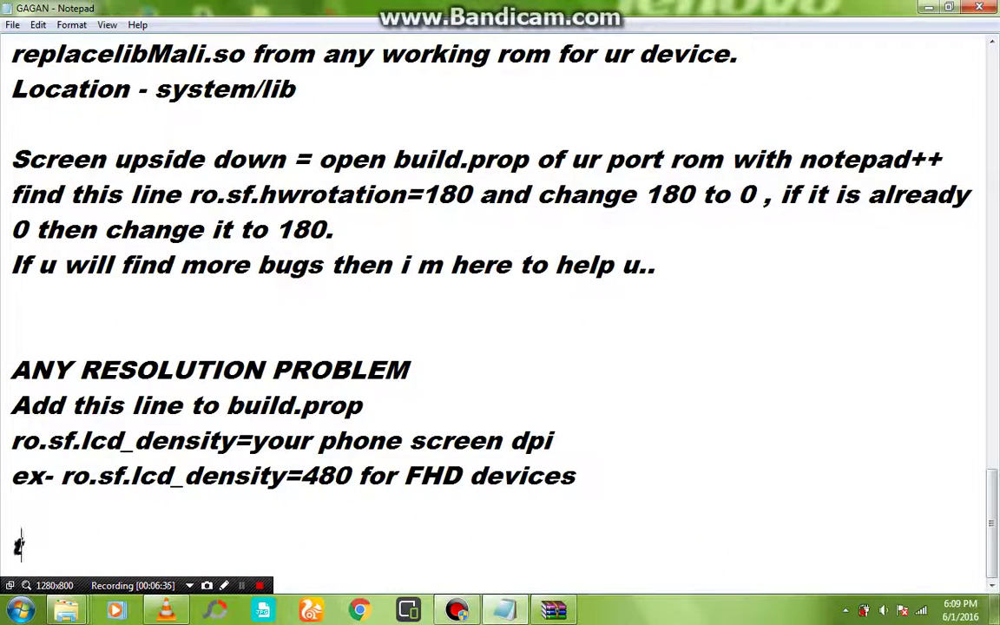
{"action": "type", "text": "thank for wa"}
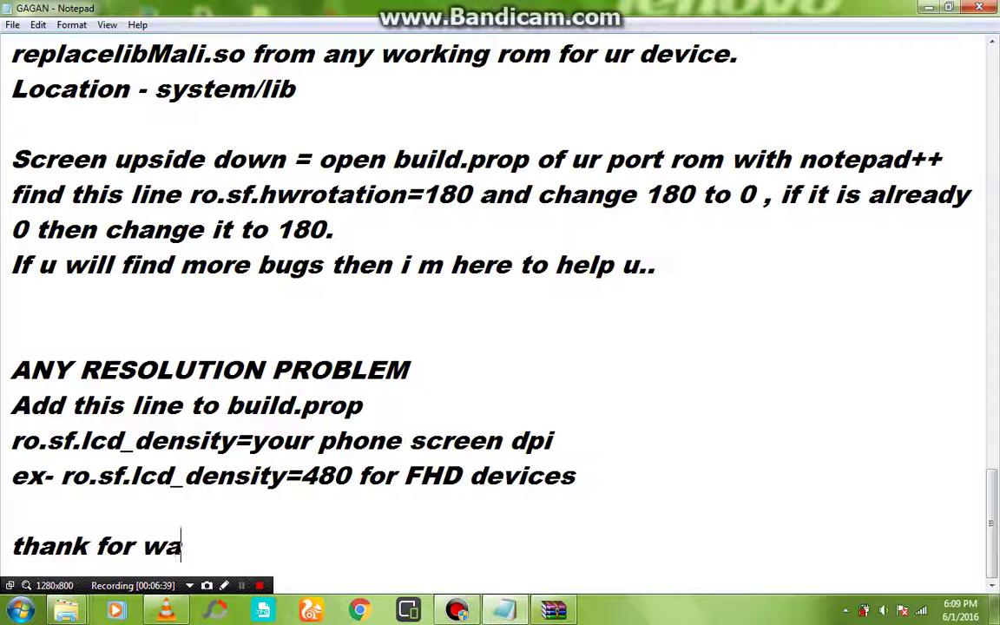
{"action": "type", "text": "tch"}
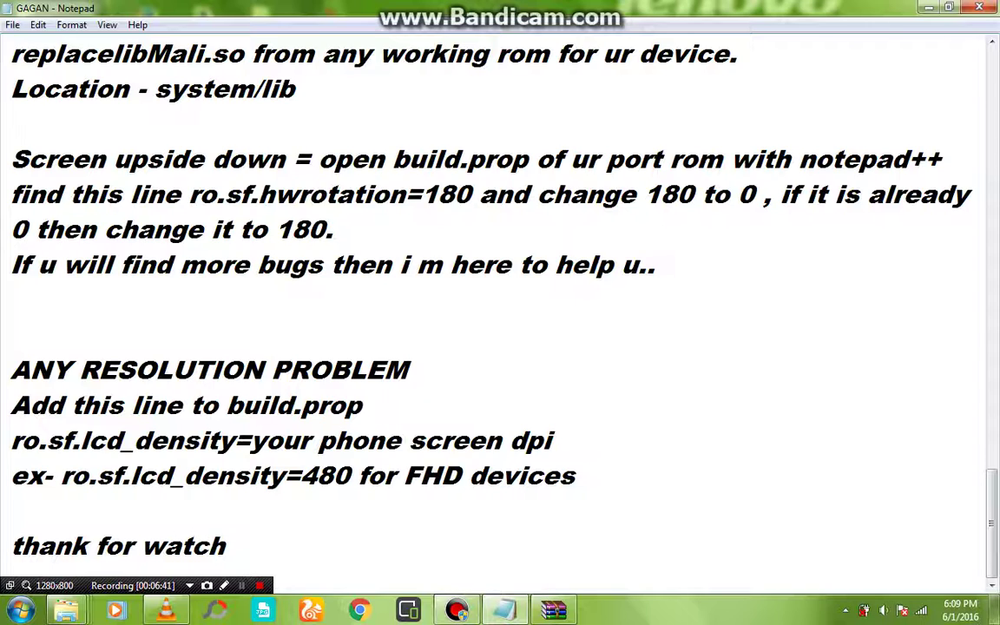